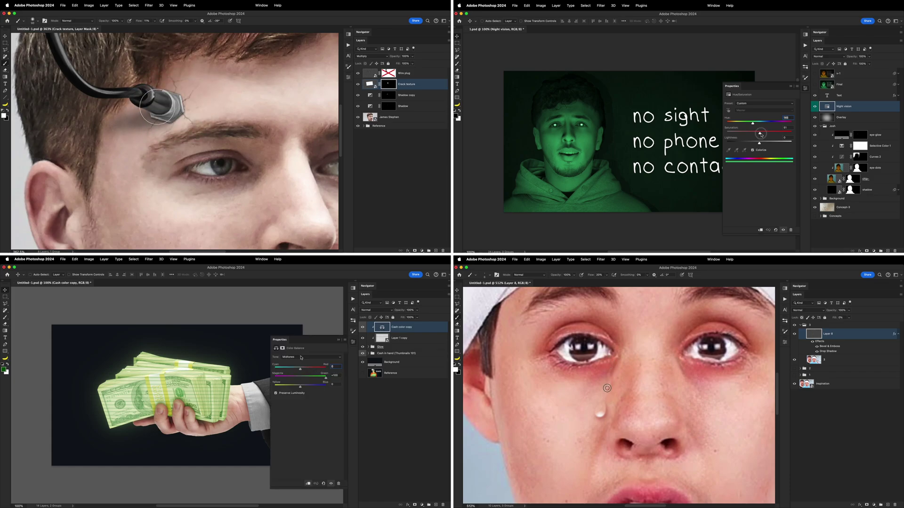
Switch to the wire-plug portrait composite document at 100% zoom.
left_click(301, 358)
left_click(301, 365)
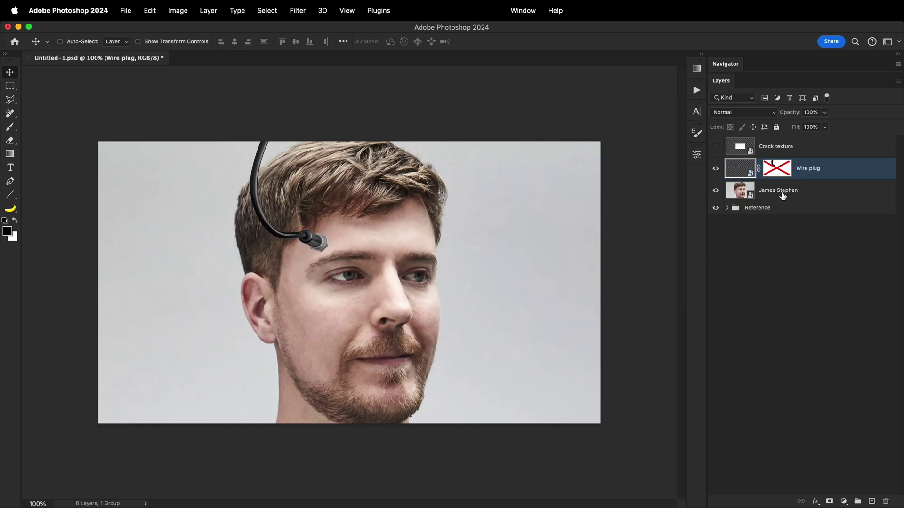
Add an Exposure adjustment above the portrait photo, darkened to -7.79.
left_click(783, 194)
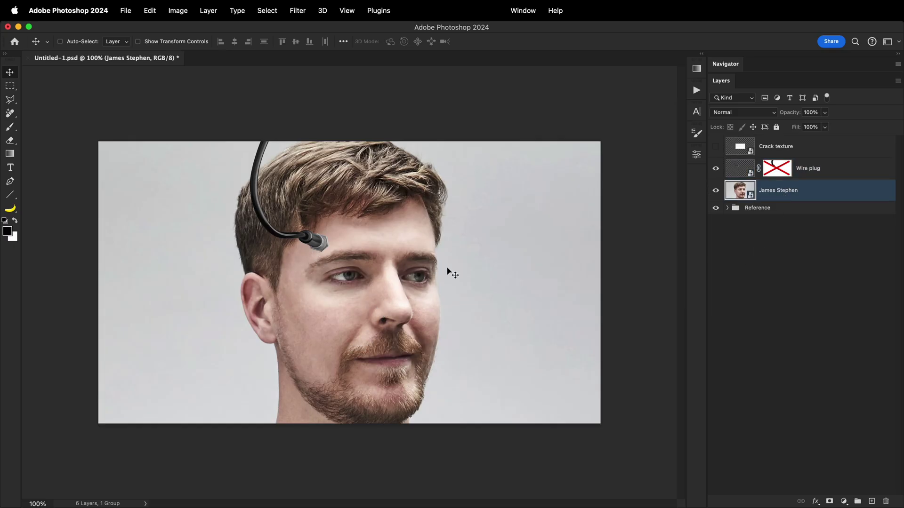
scroll(314, 244, "up", 5)
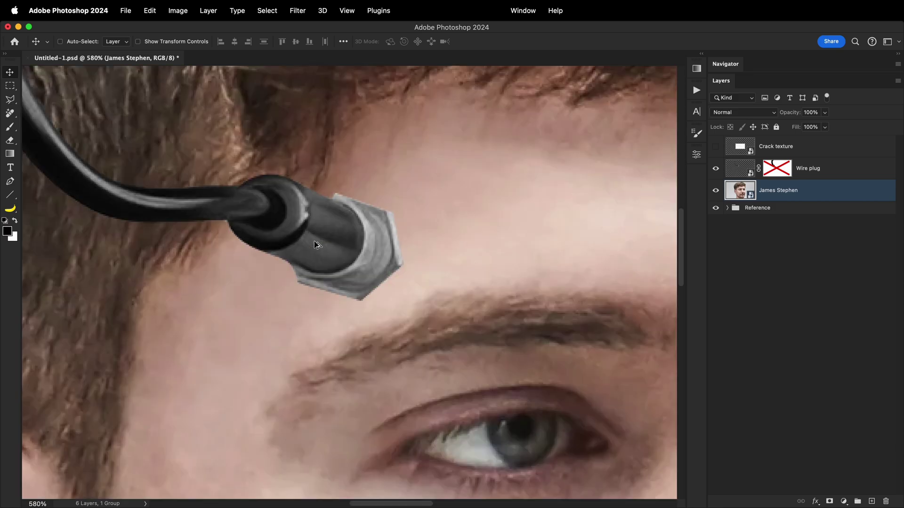
left_click(851, 498)
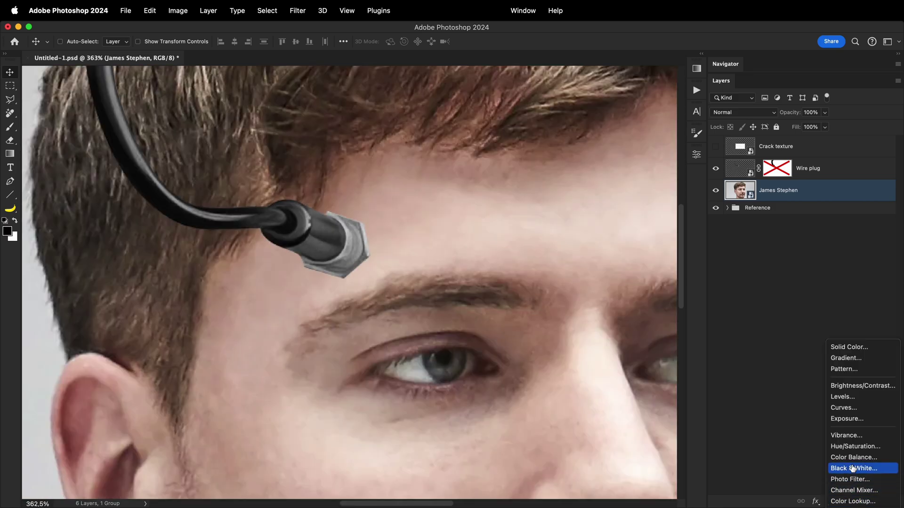
left_click(856, 420)
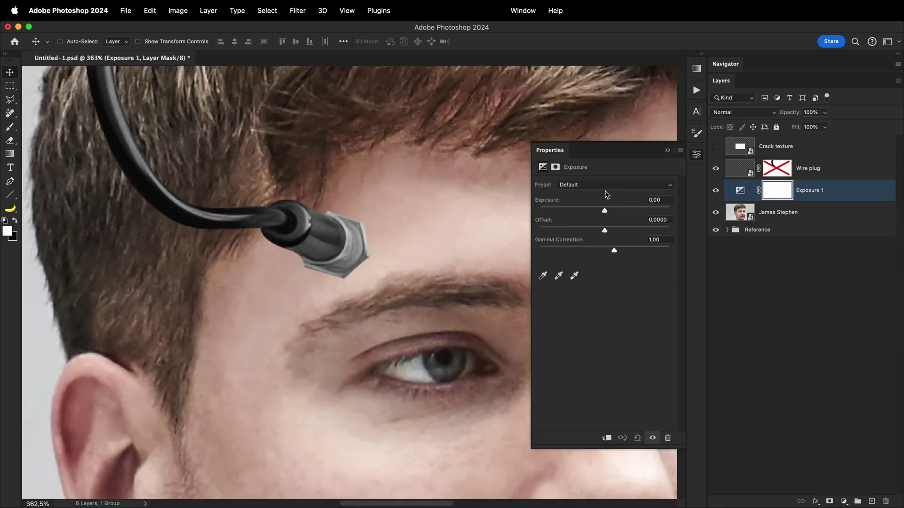
left_click_drag(605, 214, 560, 225)
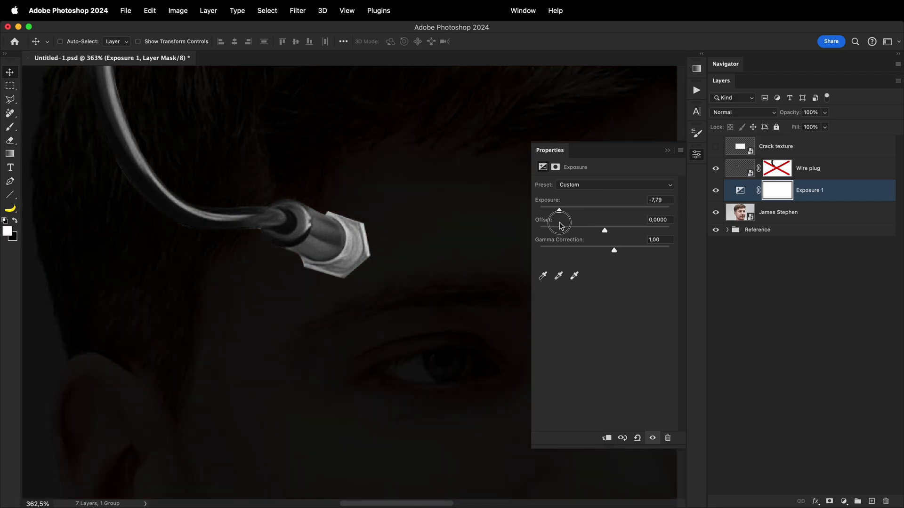
Rename the exposure layer to 'Shadow' and brush a faint shadow under the plug with a smaller brush.
double_click(809, 190)
type("Shadow")
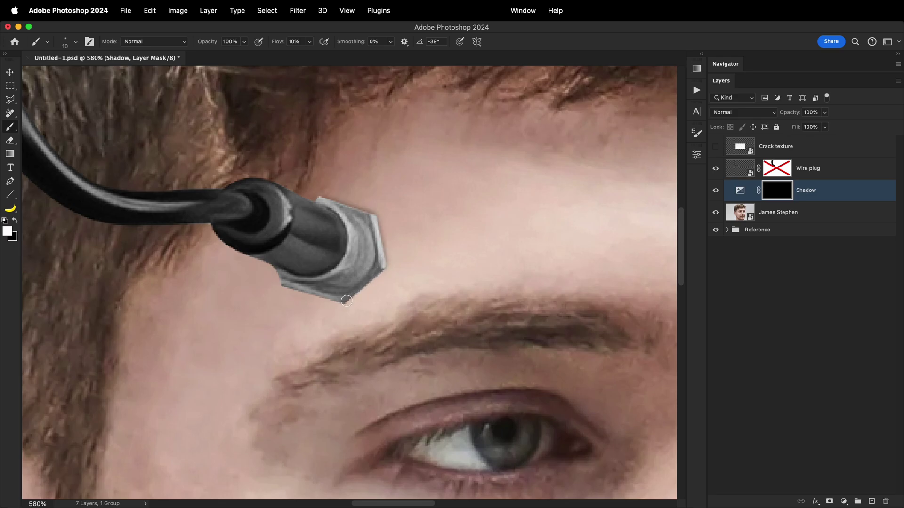
key("bracketleft")
left_click(283, 286, "shift")
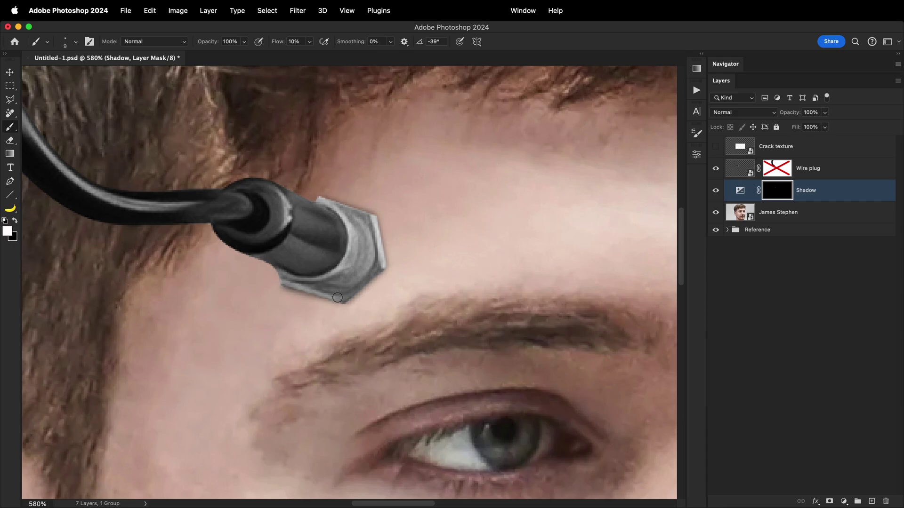
Duplicate the Shadow layer and paint white on its mask beneath the plug with a larger brush.
key("super+j")
scroll(337, 298, "down", 3)
mouse_move(337, 297)
left_mouse_down()
mouse_move(323, 298)
mouse_move(334, 262)
mouse_move(368, 306)
mouse_move(365, 282)
mouse_move(335, 298)
mouse_move(219, 306)
mouse_move(341, 279)
mouse_move(225, 301)
mouse_move(343, 299)
mouse_move(243, 290)
mouse_move(306, 276)
mouse_move(339, 277)
mouse_move(235, 289)
mouse_move(225, 308)
mouse_move(337, 303)
mouse_move(353, 287)
left_mouse_up()
key("x")
key("bracketright")
key("bracketright")
key("bracketright")
key("bracketright")
key("bracketright")
key("bracketright")
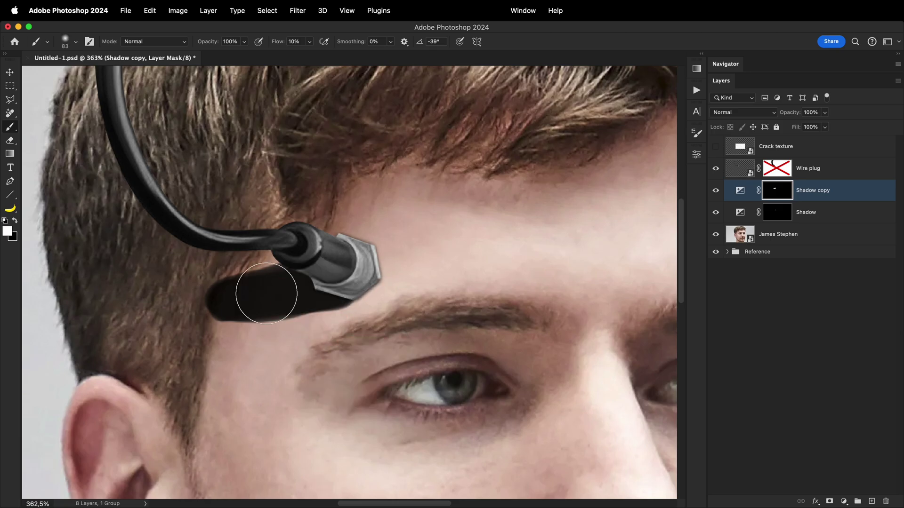
key("bracketright")
key("bracketright")
key("bracketright")
key("bracketright")
Soften the shadow's edges by painting black at 1-2% flow, fading the left end.
left_click_drag(283, 41, 278, 46)
key("x")
key("bracketleft")
key("bracketleft")
key("bracketleft")
key("bracketleft")
key("bracketleft")
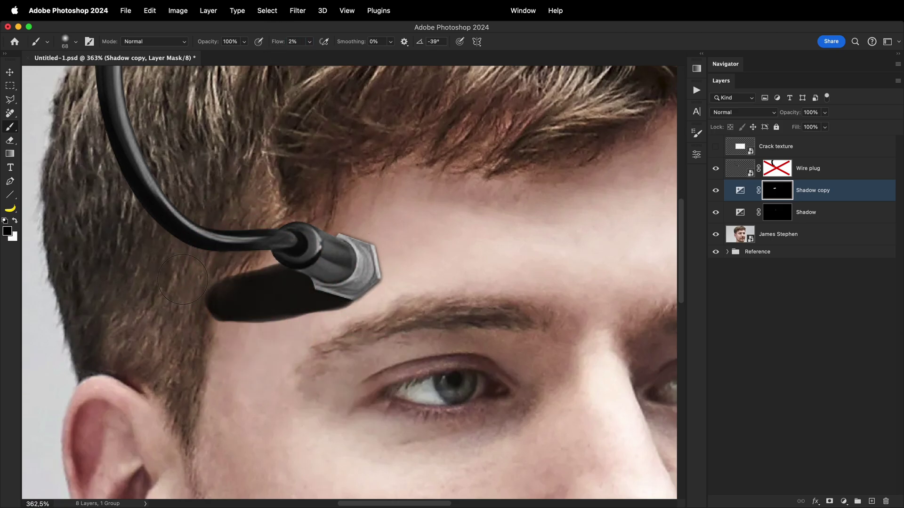
mouse_move(146, 286)
left_mouse_down()
mouse_move(196, 301)
mouse_move(156, 338)
mouse_move(414, 383)
mouse_move(366, 357)
mouse_move(210, 327)
mouse_move(210, 212)
mouse_move(305, 236)
mouse_move(301, 243)
left_mouse_up()
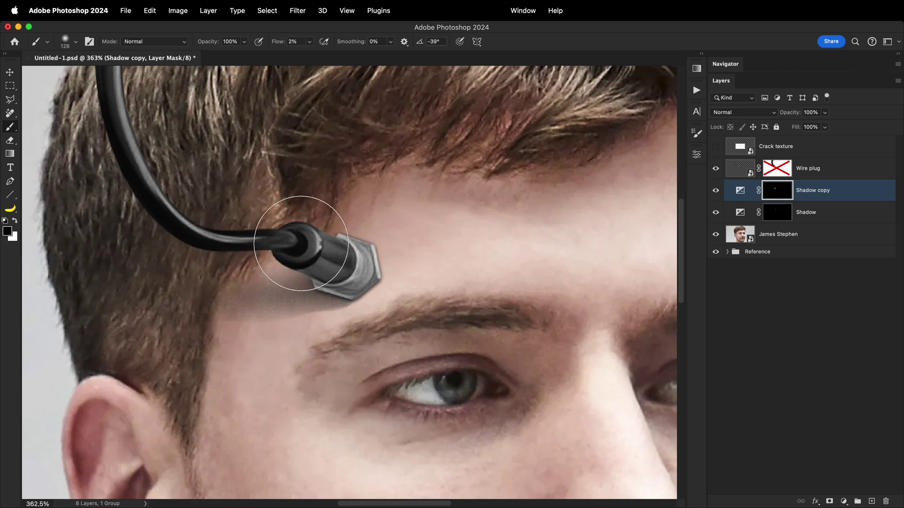
scroll(301, 243, "down", 5)
key("bracketright")
key("bracketright")
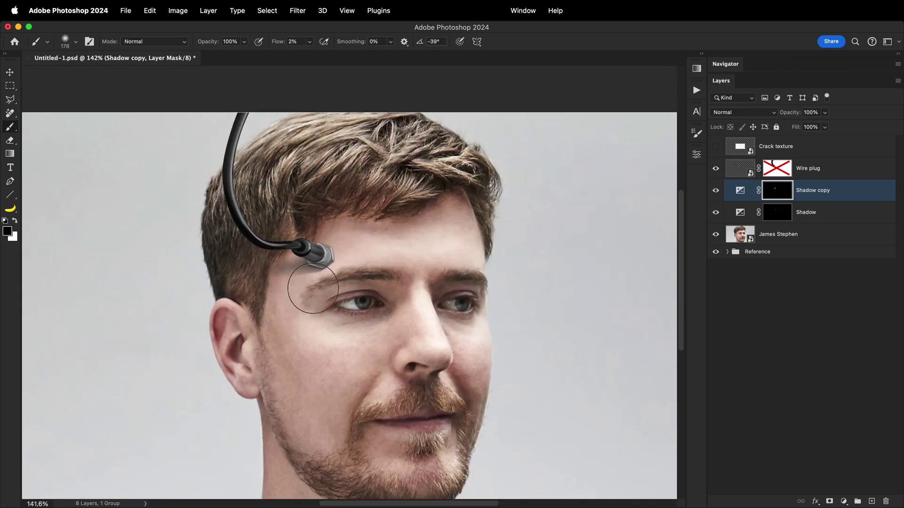
scroll(301, 278, "up", 5)
left_click_drag(347, 258, 360, 243)
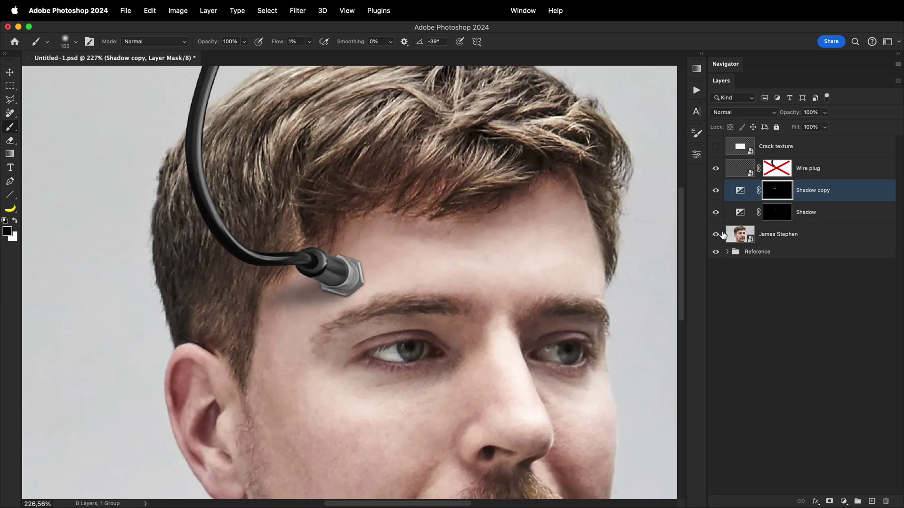
Check the reference, then move Crack texture below Wire plug and over the forehead.
left_click(715, 252, "alt")
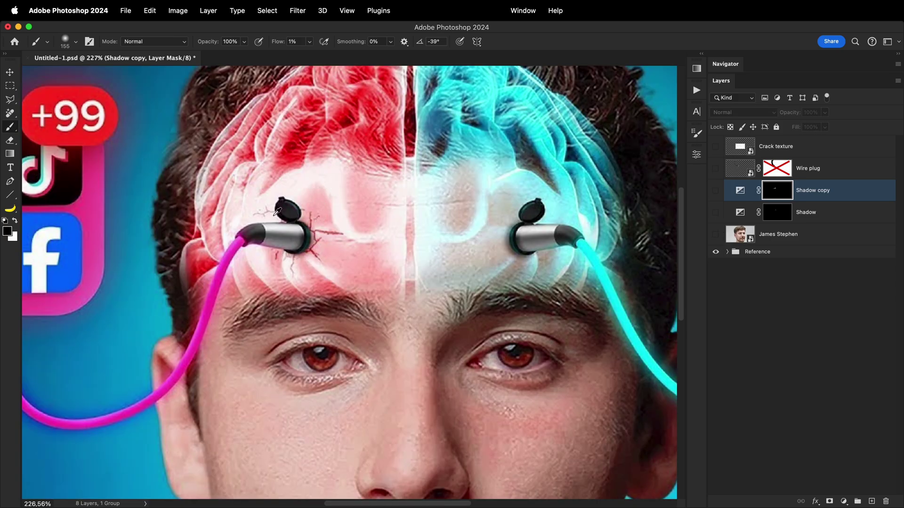
left_click(716, 252, "alt")
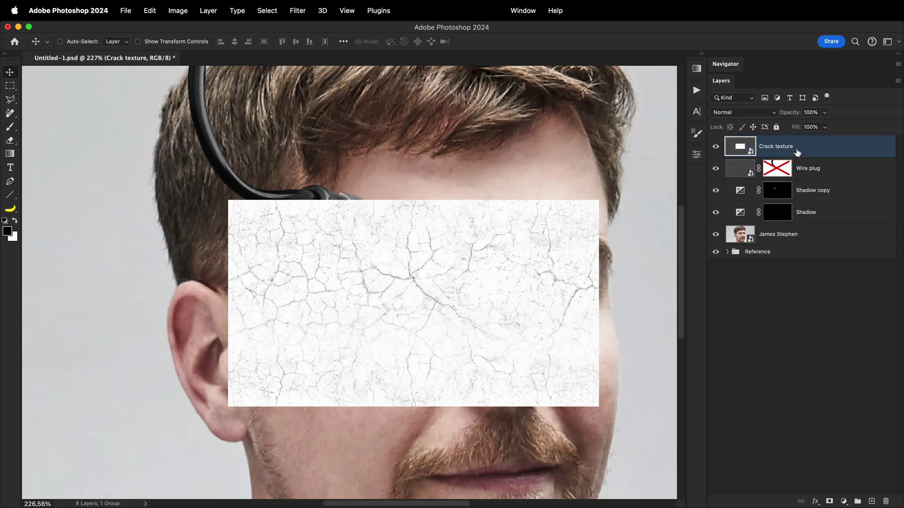
left_click_drag(797, 152, 796, 179)
left_click_drag(435, 298, 357, 239)
Scale the crack texture to about 139% with a slight tilt and set it to Multiply.
key("ctrl+t")
left_click_drag(536, 241, 626, 194)
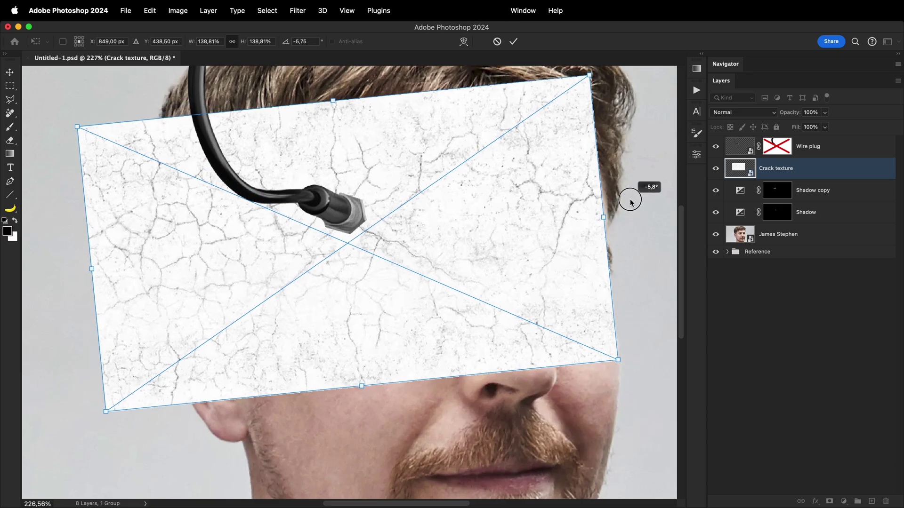
key("Return")
mouse_move(456, 230)
left_mouse_down()
mouse_move(478, 227)
mouse_move(470, 238)
left_mouse_up()
left_click(766, 119)
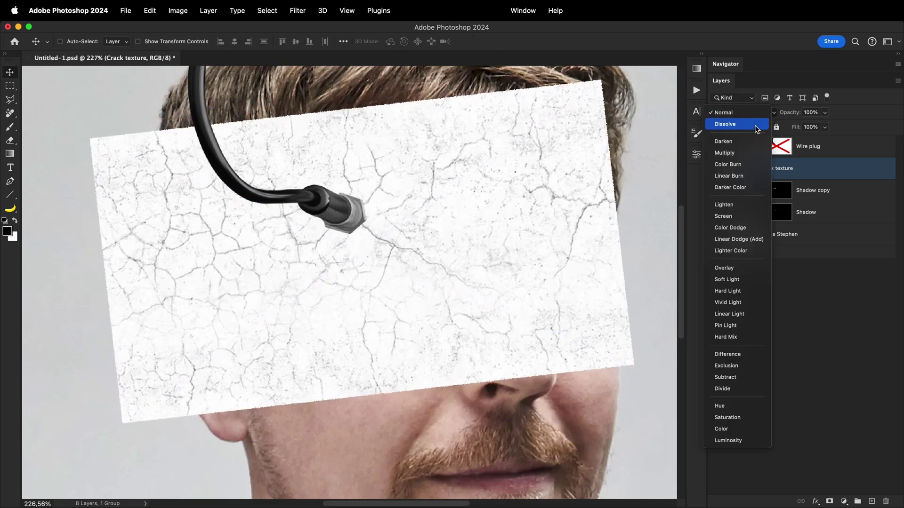
left_click(739, 151)
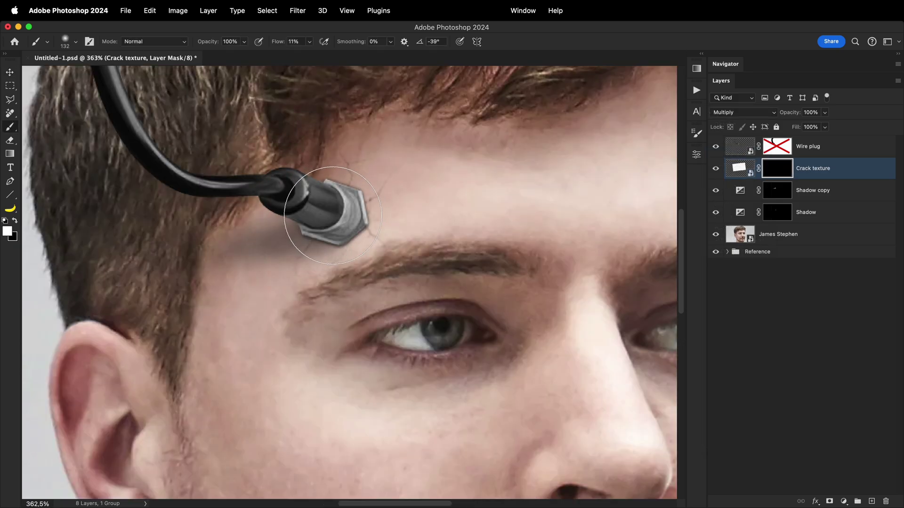
Paint cracks in around the plug, darken them with a clipped Curves layer, and brush in dark red blood.
left_click_drag(323, 221, 346, 207)
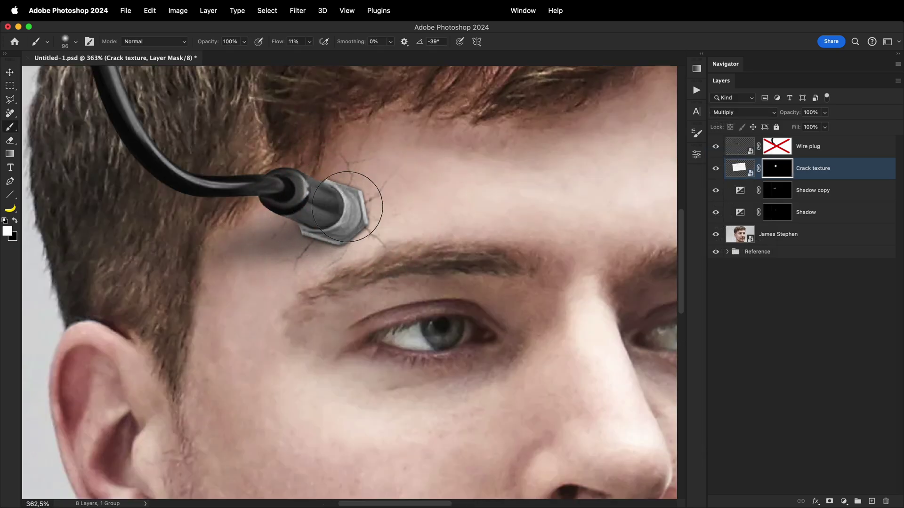
left_click_drag(346, 207, 363, 202)
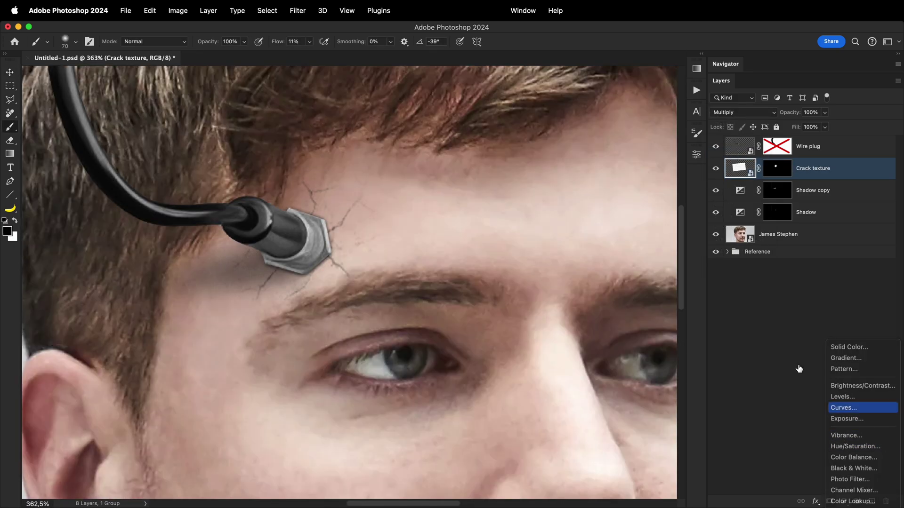
left_click(844, 408)
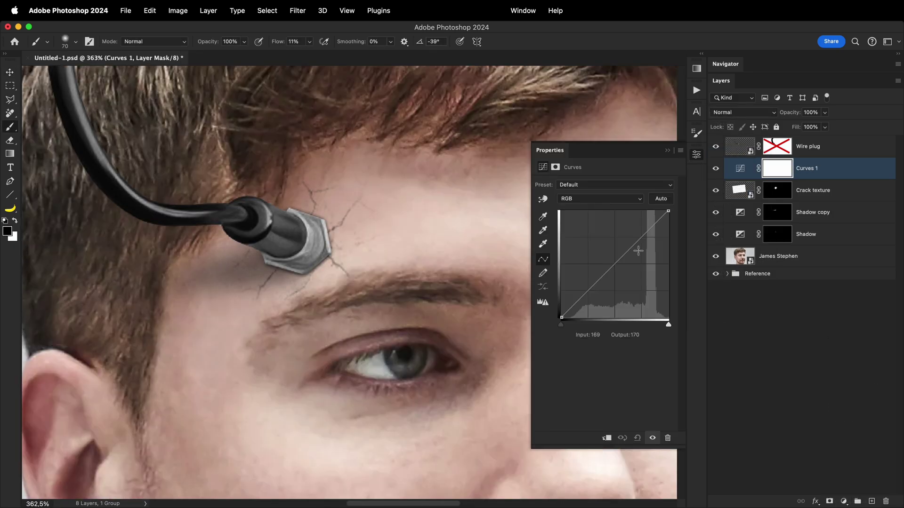
left_click(606, 438)
left_click_drag(598, 278, 609, 290)
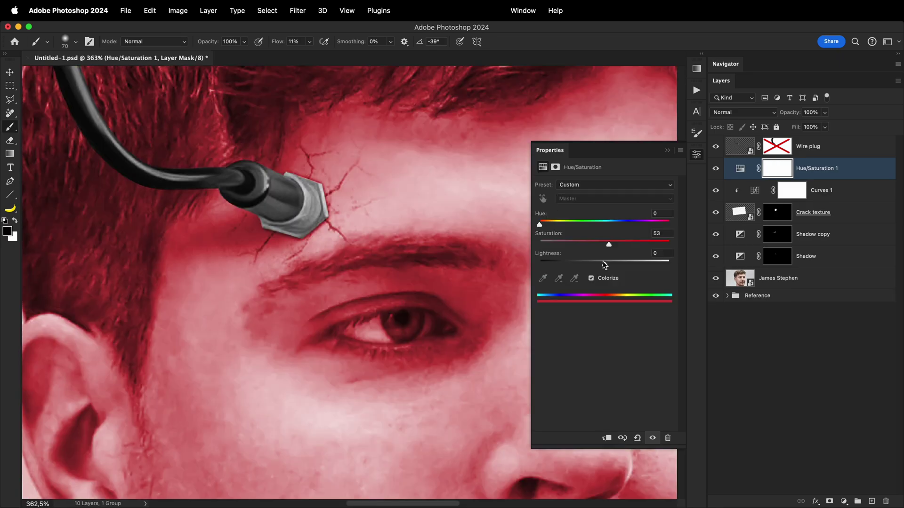
left_click_drag(603, 265, 561, 275)
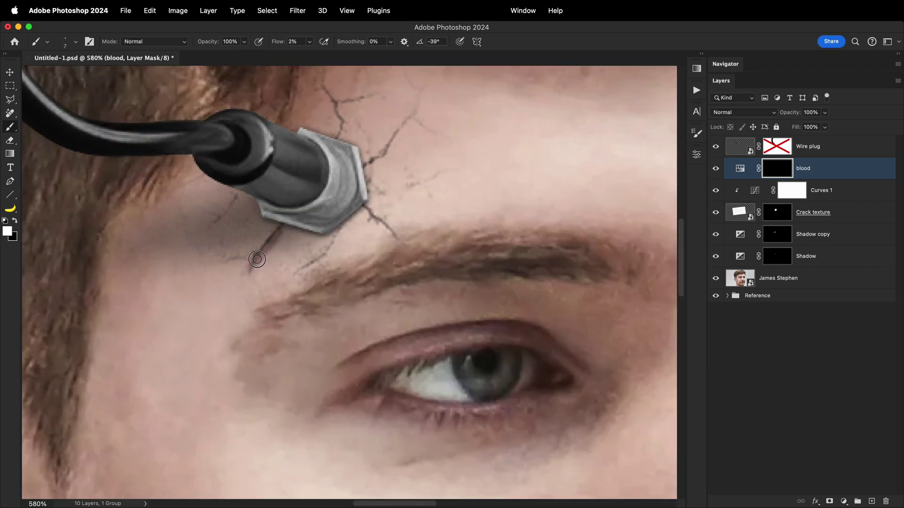
left_click_drag(286, 224, 336, 236)
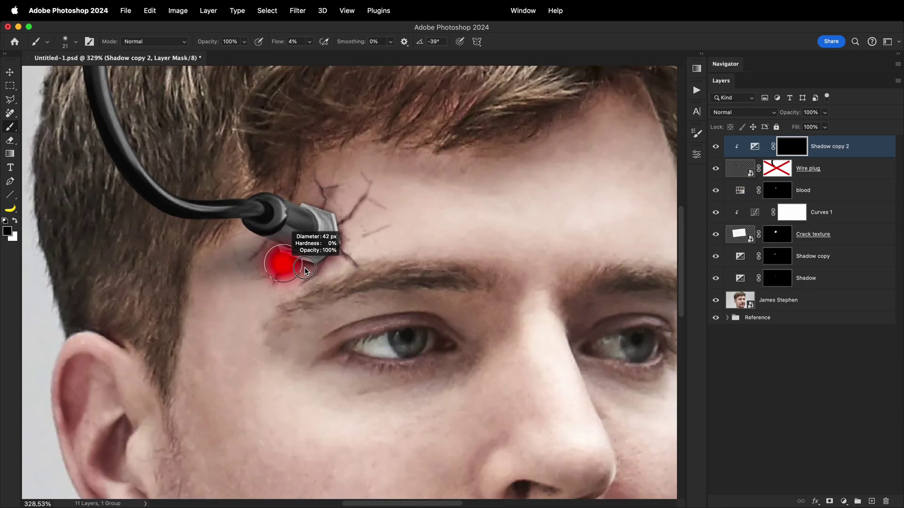
Paint a soft extra shadow under the plug with a 47 px white brush, then raise the clipped curve.
left_click_drag(277, 262, 306, 250)
key("x")
left_click_drag(301, 287, 295, 275)
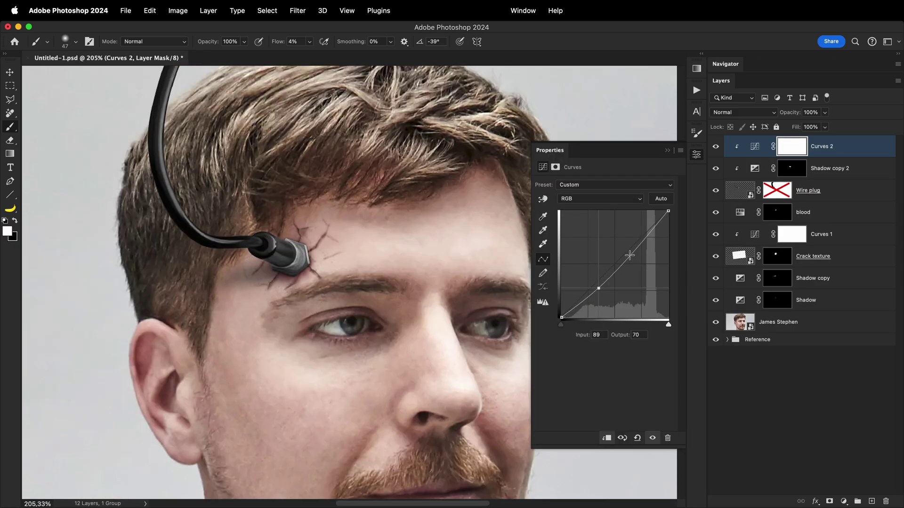
left_click_drag(630, 255, 628, 240)
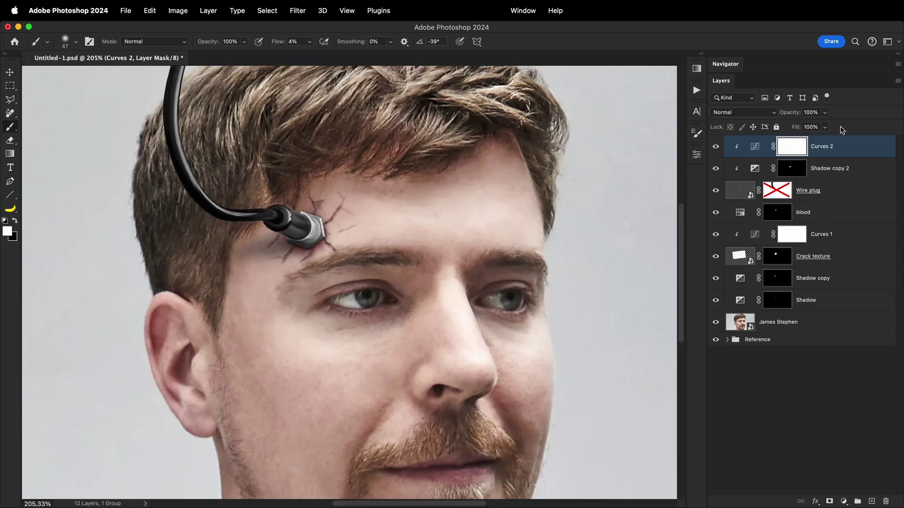
Hide the original black cable with the Wire plug mask, check the reference, and try then undo a white stroke.
left_click(777, 195, "shift")
scroll(367, 254, "up", 5)
scroll(367, 254, "left", 5)
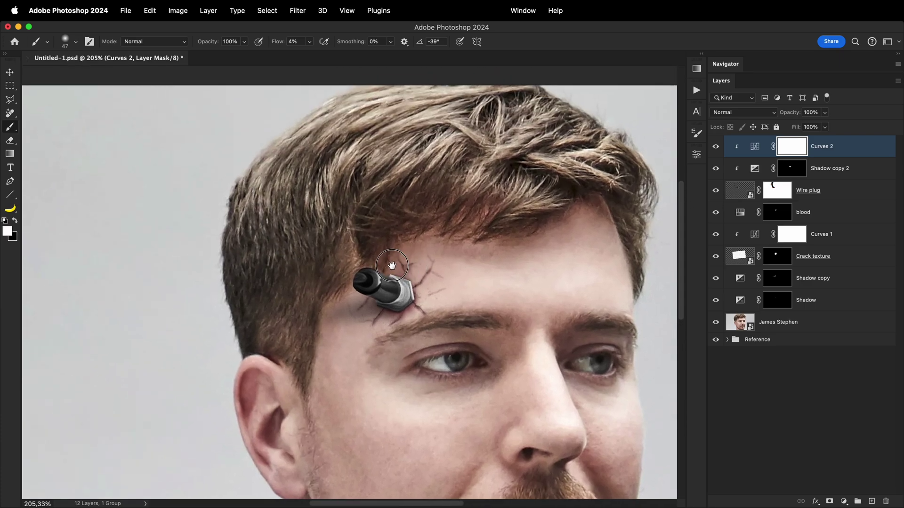
left_click(715, 339, "alt")
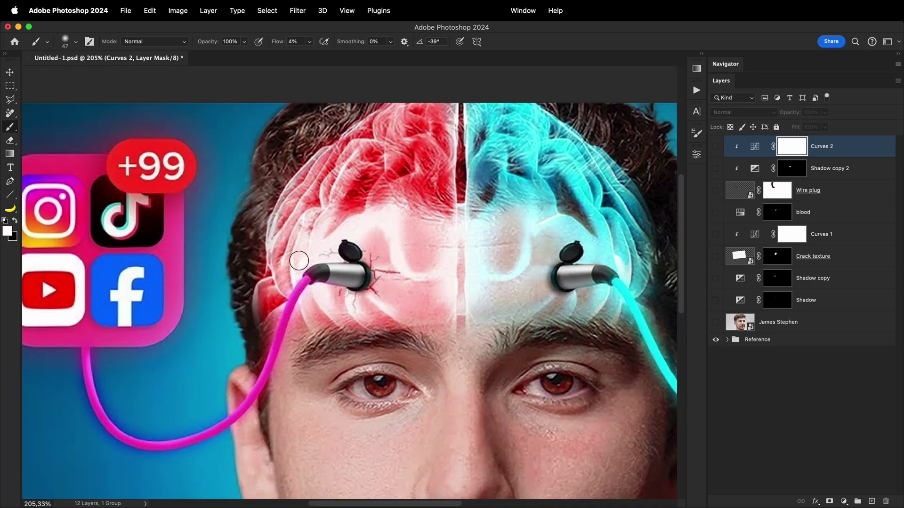
scroll(330, 250, "down", 4)
scroll(329, 250, "left", 4)
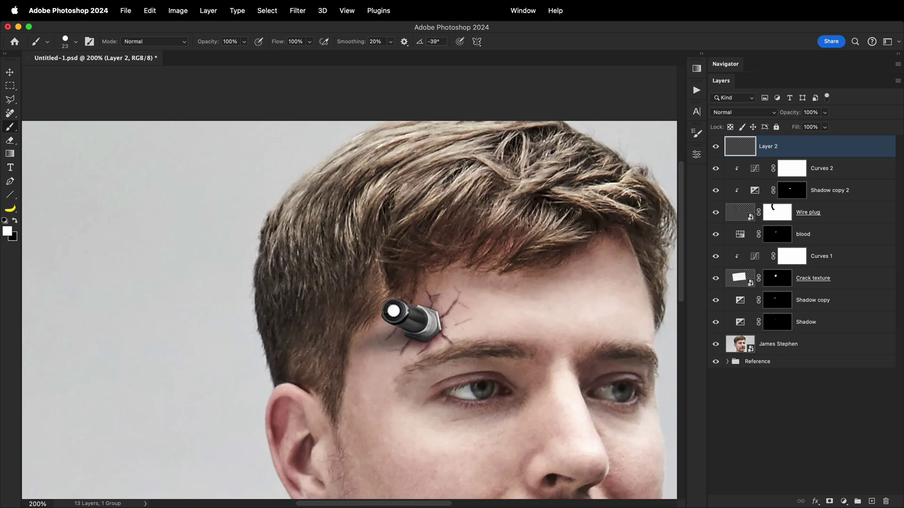
mouse_move(393, 311)
left_mouse_down()
mouse_move(394, 310)
mouse_move(292, 281)
mouse_move(274, 238)
mouse_move(268, 178)
mouse_move(216, 87)
left_mouse_up()
key("ctrl+z")
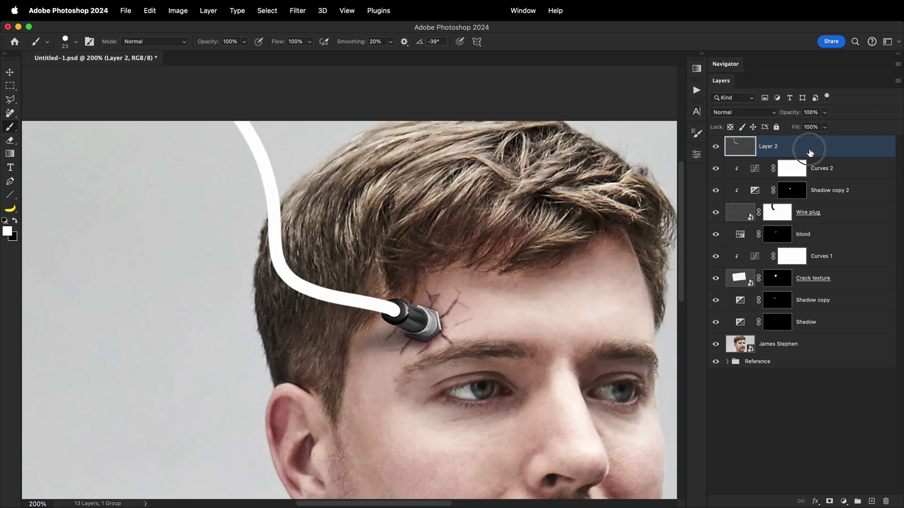
Give Layer 2's wire a red Color Overlay, Bevel & Emboss with lower highlight opacity, and Outer Glow.
double_click(810, 152)
left_click_drag(546, 201, 439, 137)
left_click(379, 292)
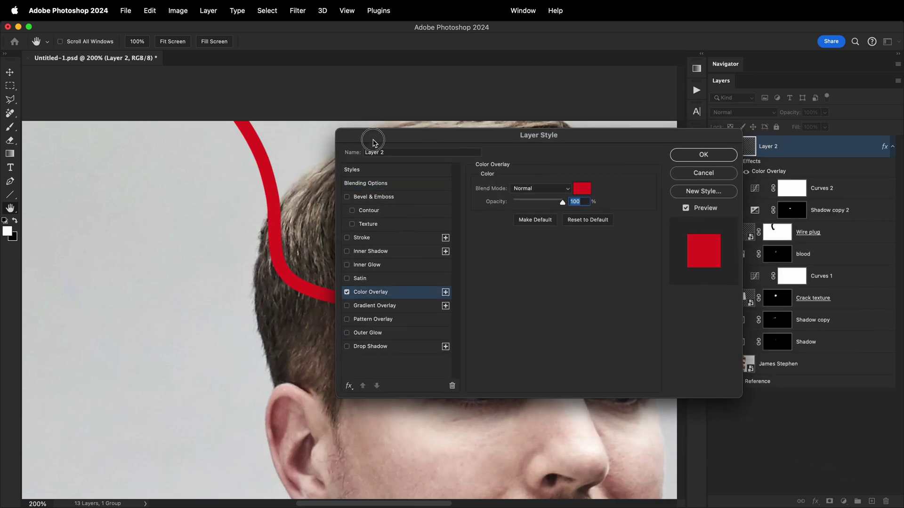
left_click_drag(373, 143, 462, 101)
left_click(458, 155)
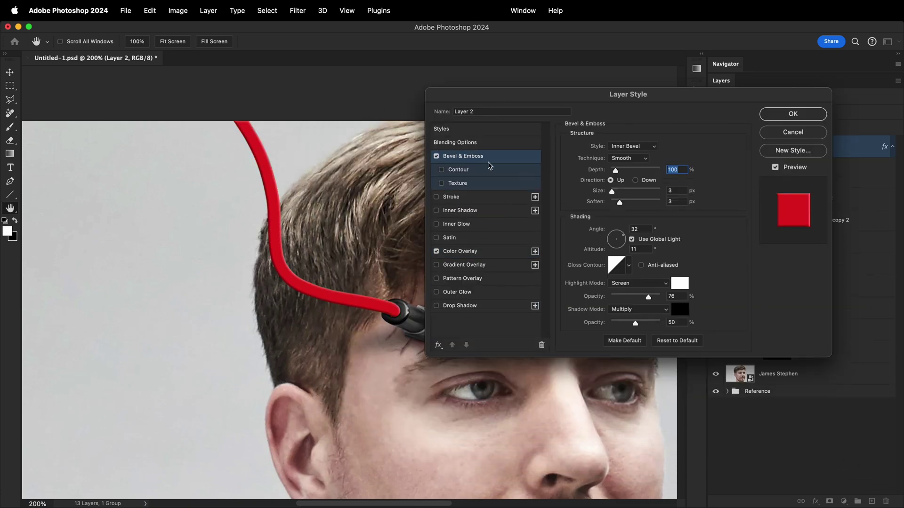
left_click_drag(649, 295, 638, 297)
left_click(459, 294)
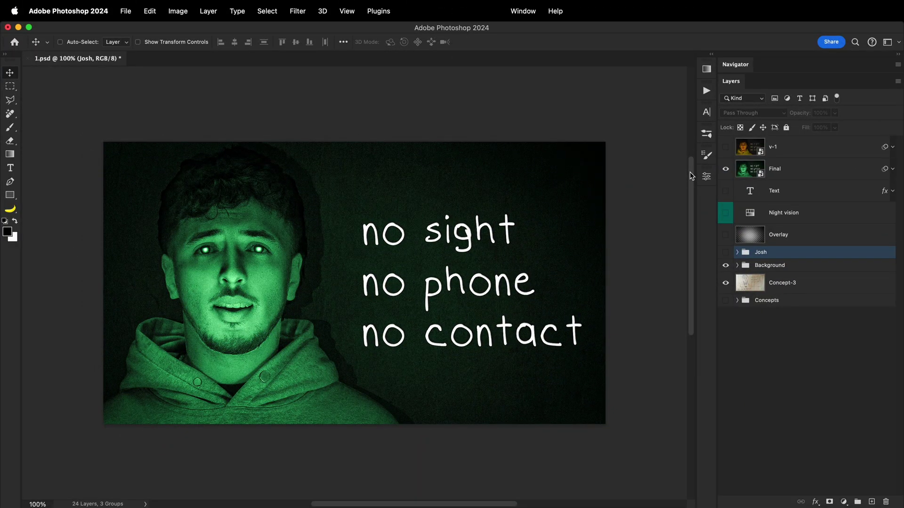
Hide the Final night-vision composite and expand the Background group.
left_click(726, 170)
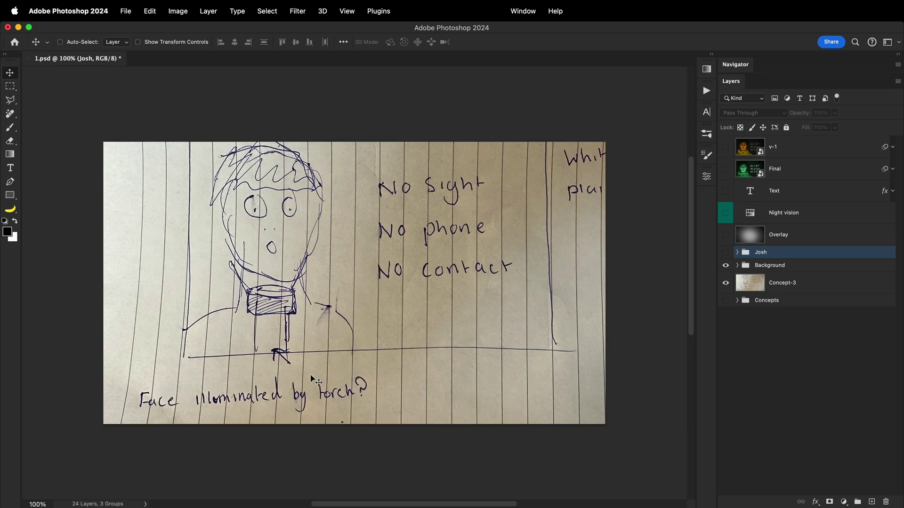
left_click(737, 266)
scroll(764, 411, "down", 1)
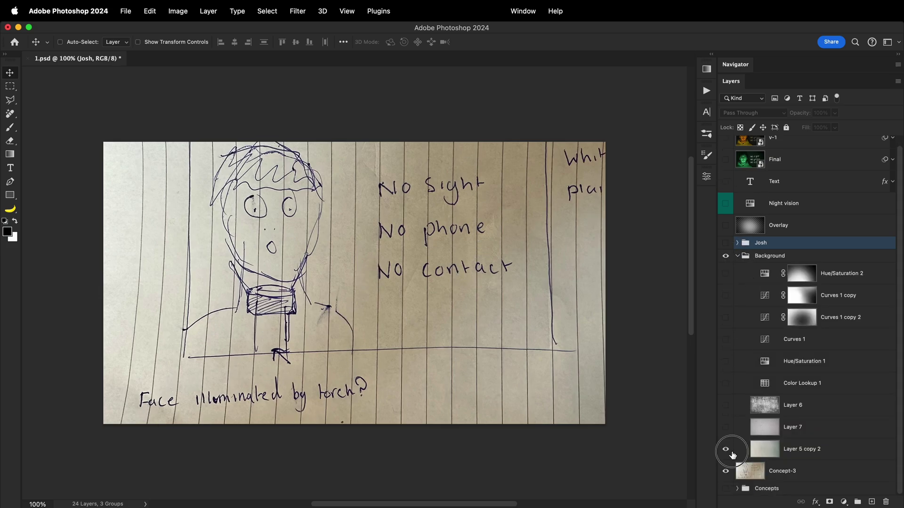
Show Layer 5 copy 2, Layer 7, Layer 6, Color Lookup 1, Hue/Saturation 1 and Curves 1 copy 2.
left_click(726, 450)
left_click(725, 427)
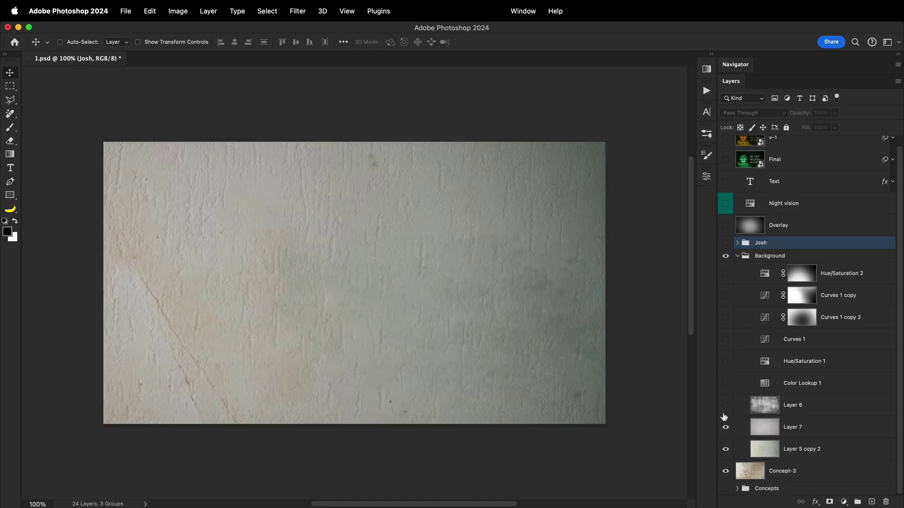
left_click(726, 405)
left_click(726, 384)
left_click(726, 361)
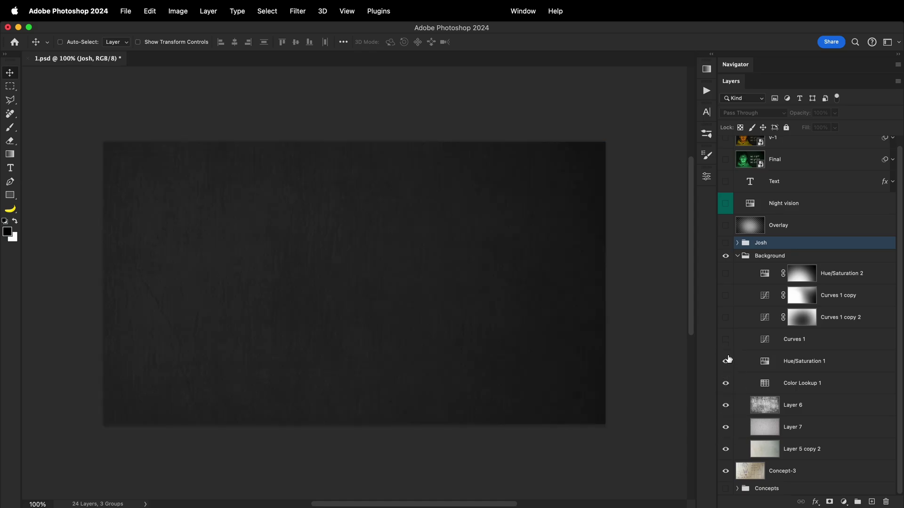
left_click(726, 317)
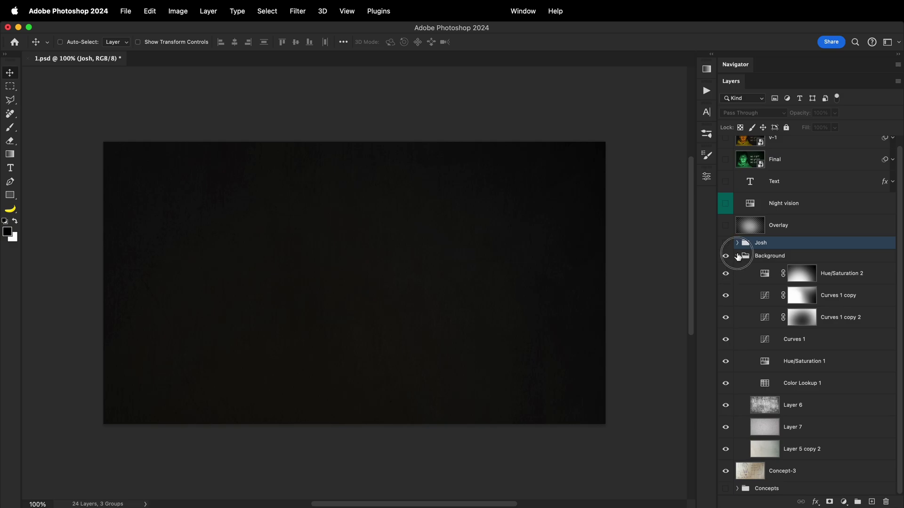
Show and expand the Josh group, inspect the chip- smart object, and compare the relit portrait with the original.
left_click(737, 255)
left_click(726, 252)
left_click(738, 253)
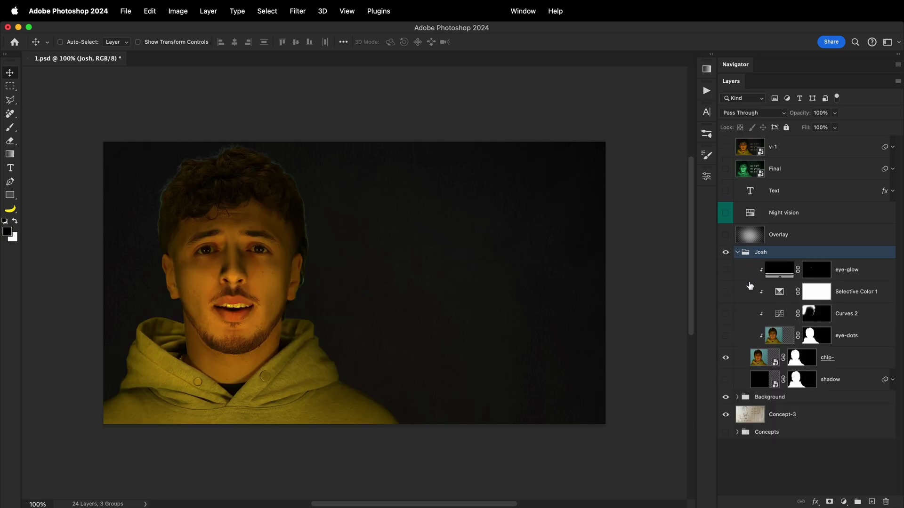
double_click(759, 358)
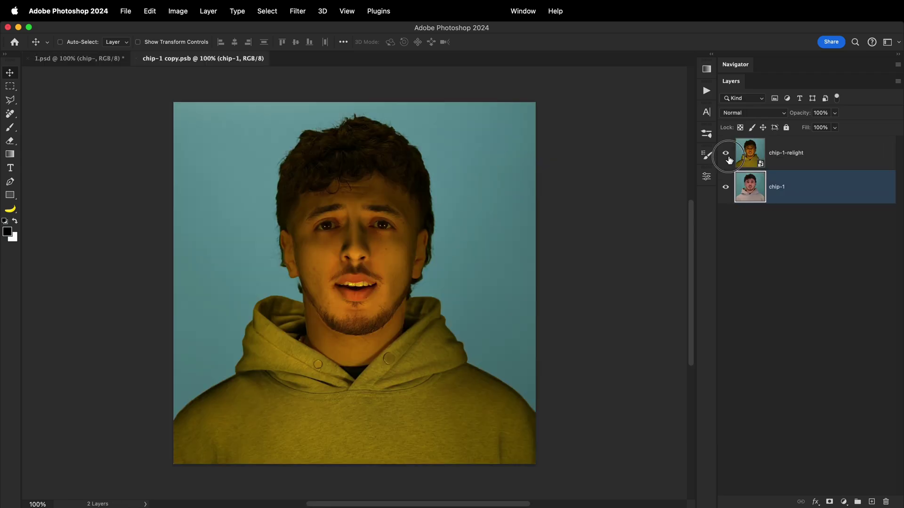
left_click(727, 155)
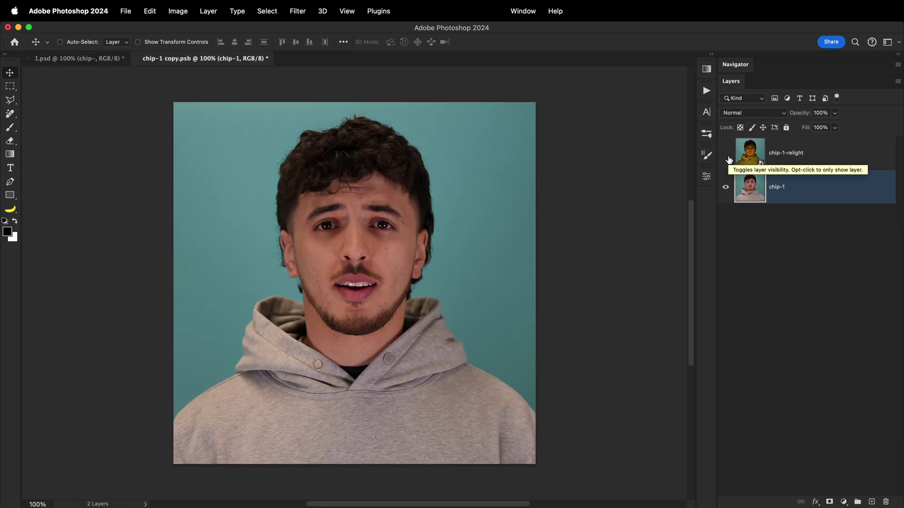
left_click(727, 156)
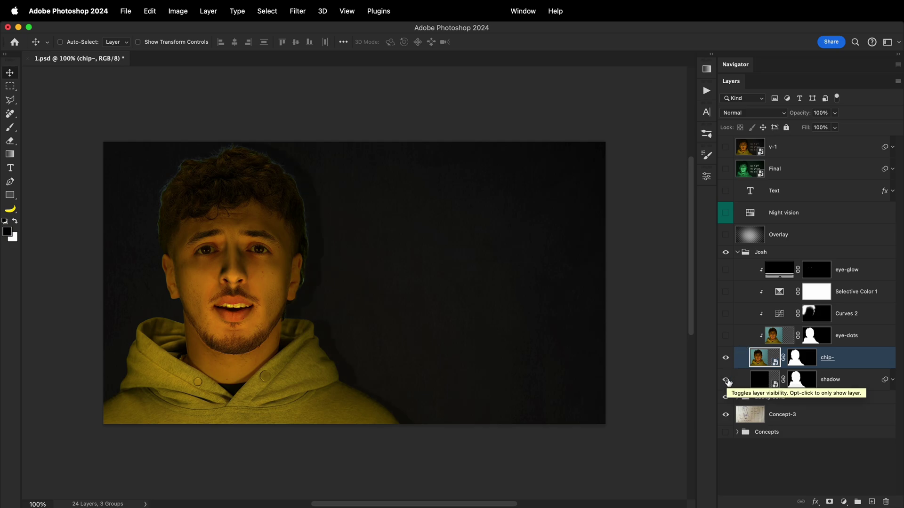
Turn on Curves 2, Selective Color 1, Overlay and the 'no sight, no phone, no contact' text; toggle v-1 on and off.
left_click(726, 313)
left_click(726, 292)
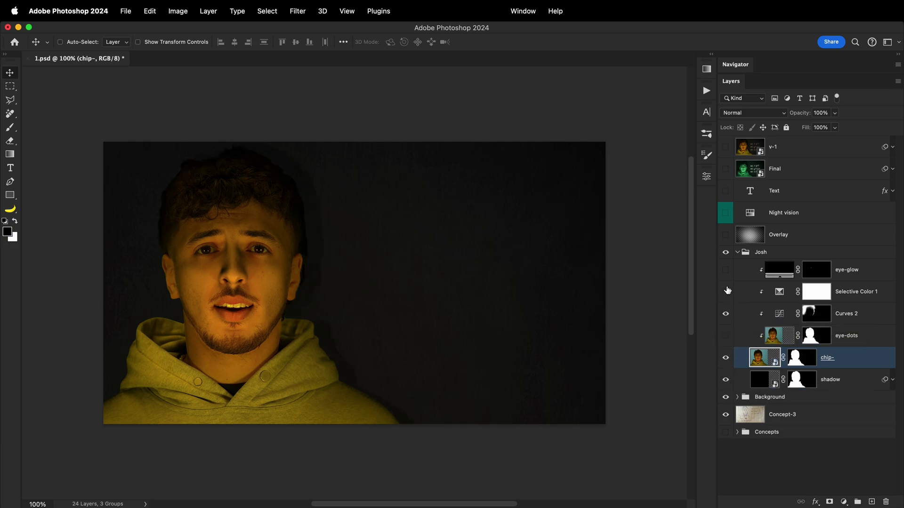
left_click(725, 235)
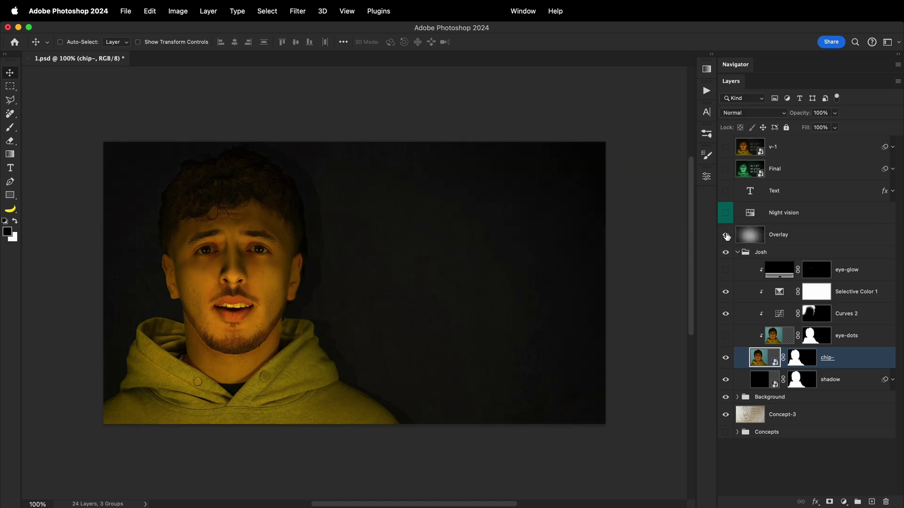
left_click(728, 190)
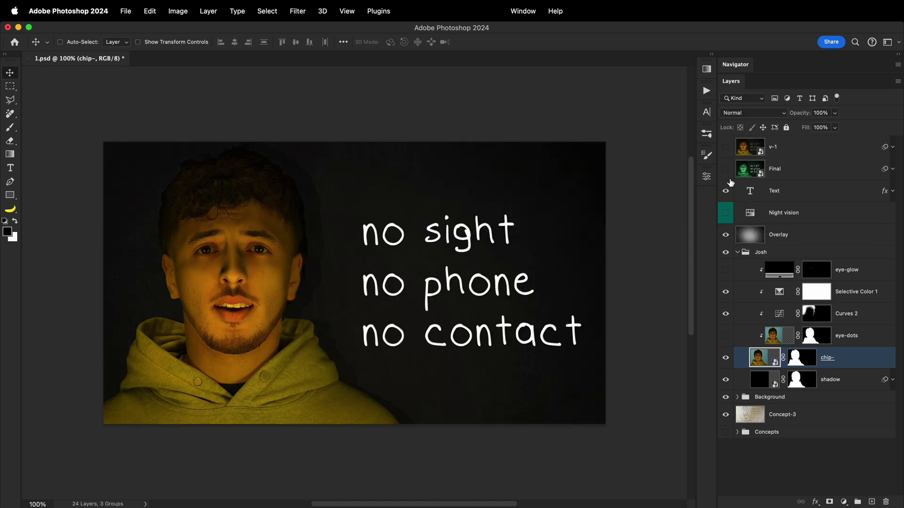
left_click(726, 147)
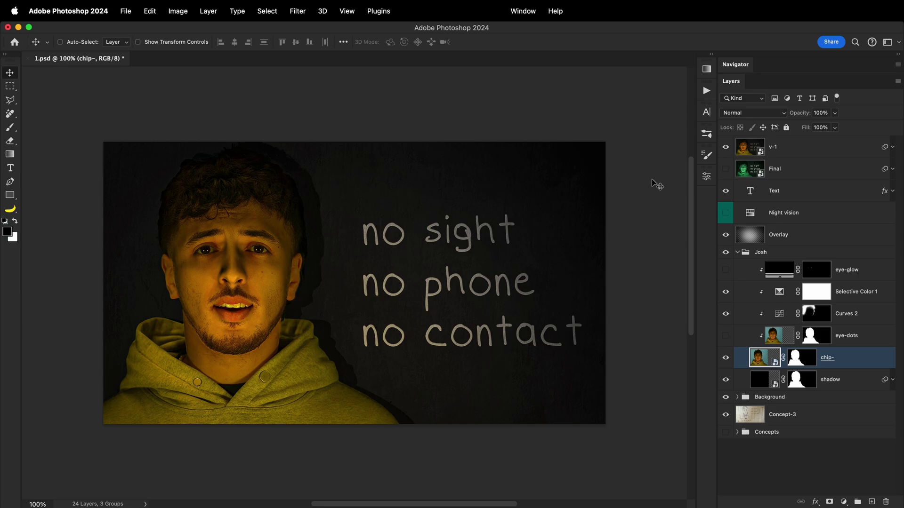
left_click(725, 148)
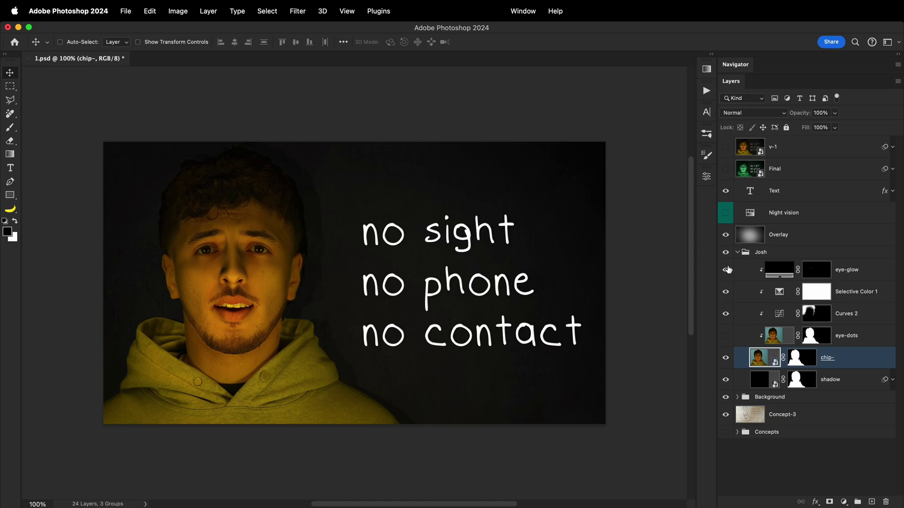
Show the eye dots and Night vision tint, raise its saturation to 74, and shift the hue.
left_click(726, 337)
left_click(734, 215)
double_click(750, 213)
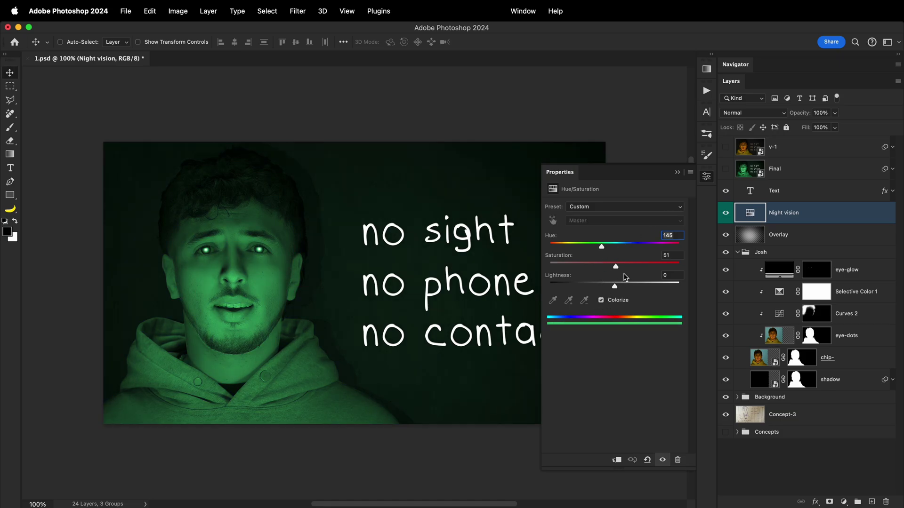
left_click_drag(616, 269, 652, 274)
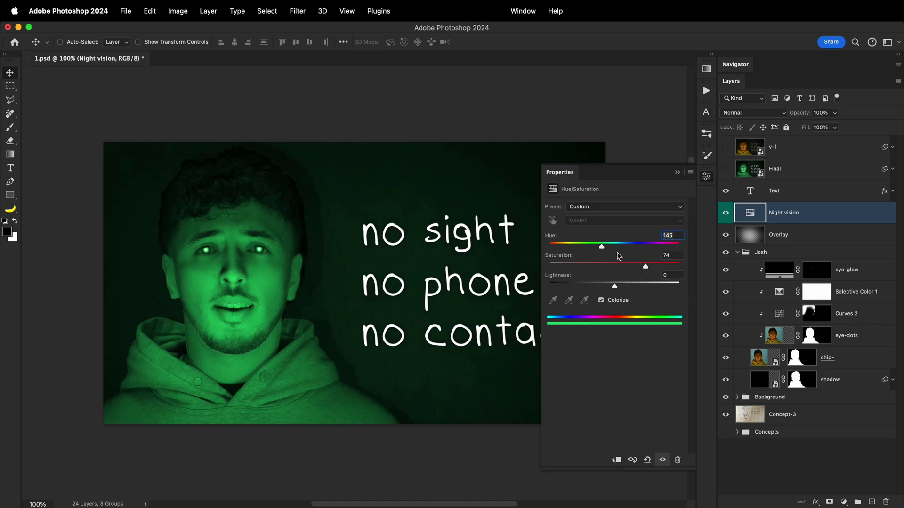
left_click_drag(601, 247, 665, 252)
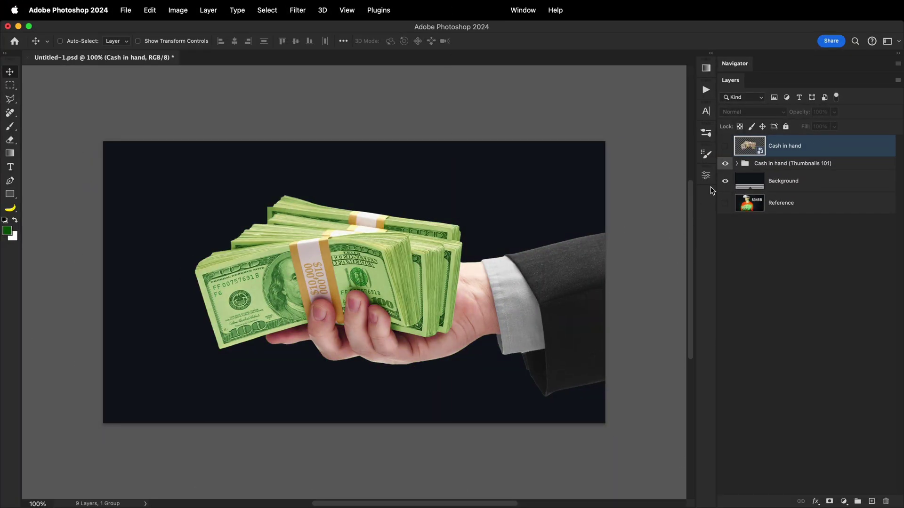
Enable the Burn, cash, shirt and suit adjustments inside the Cash in hand group.
left_click(738, 165)
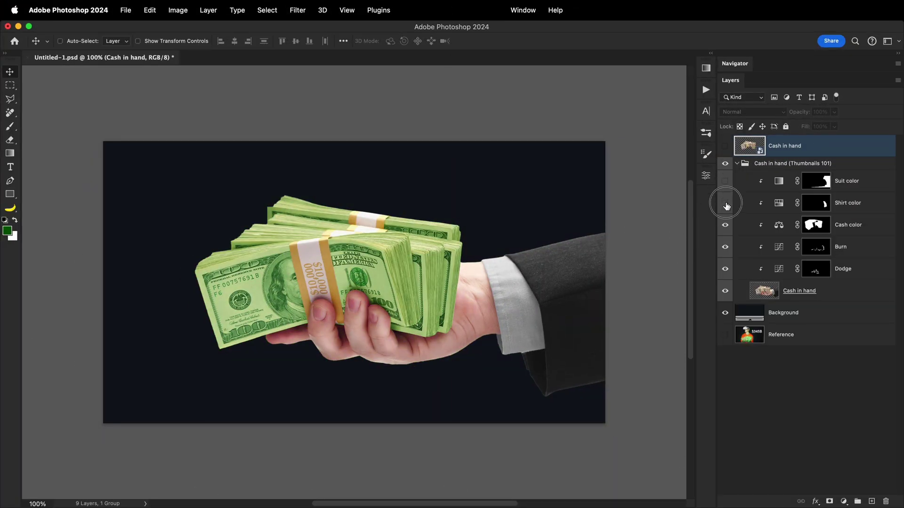
left_click(726, 256)
left_click_drag(726, 259, 727, 187)
left_click(737, 165)
Show the top Cash in hand layer and compare it with the group hidden and shown.
left_click(725, 146)
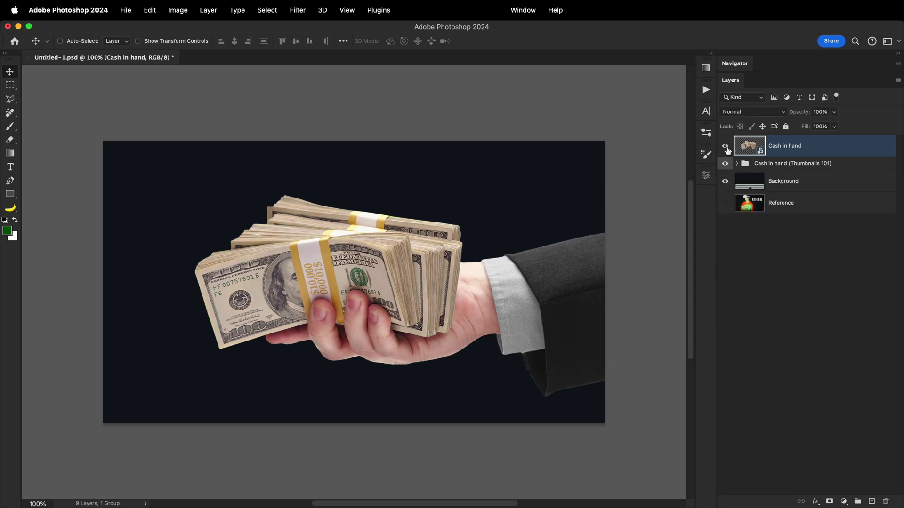
left_click(725, 163)
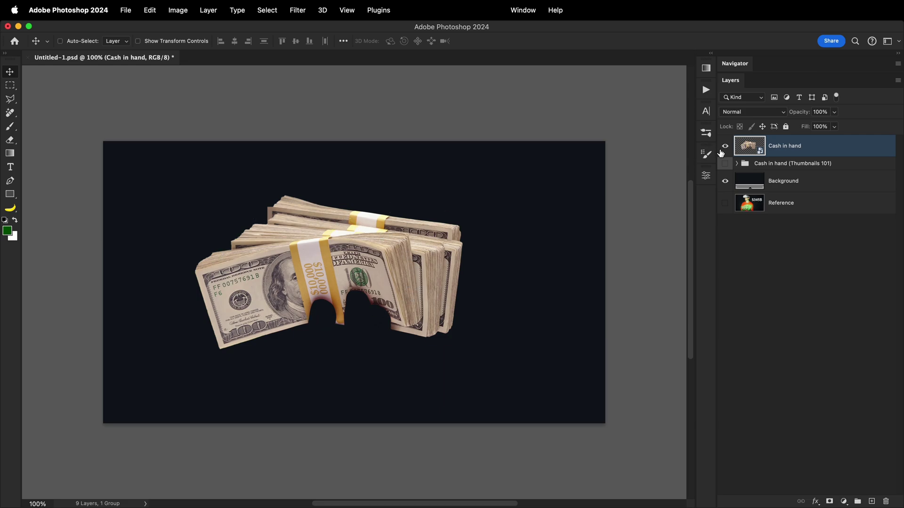
left_click(725, 163)
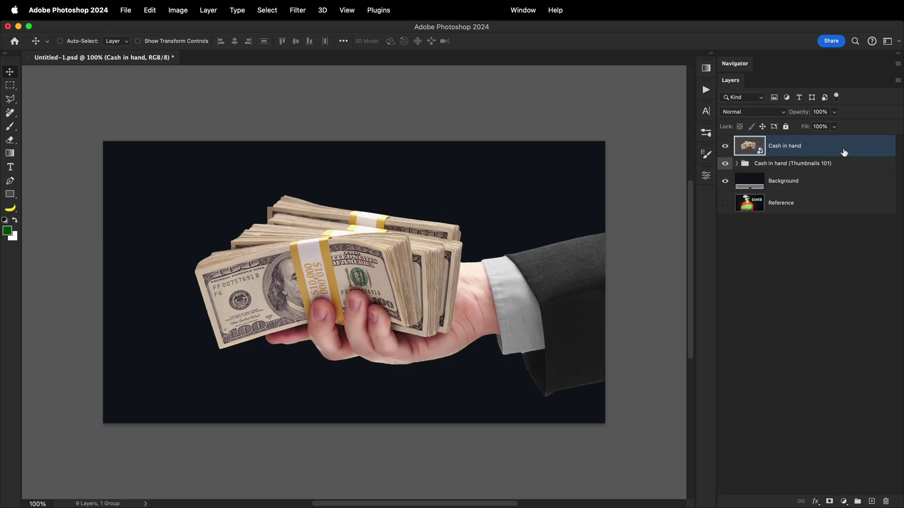
Duplicate the cash layer with a 10 px Gaussian Blur, Screen blending and 30% opacity.
key("super+j")
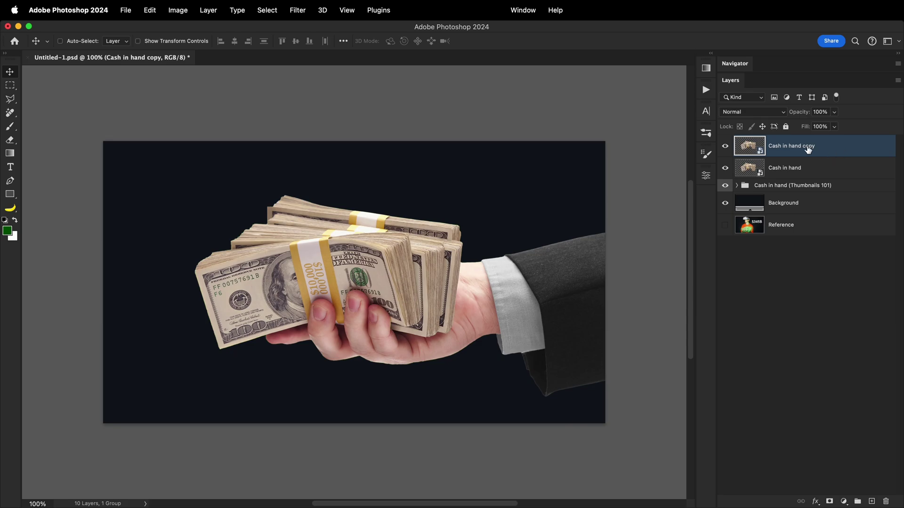
left_click(296, 10)
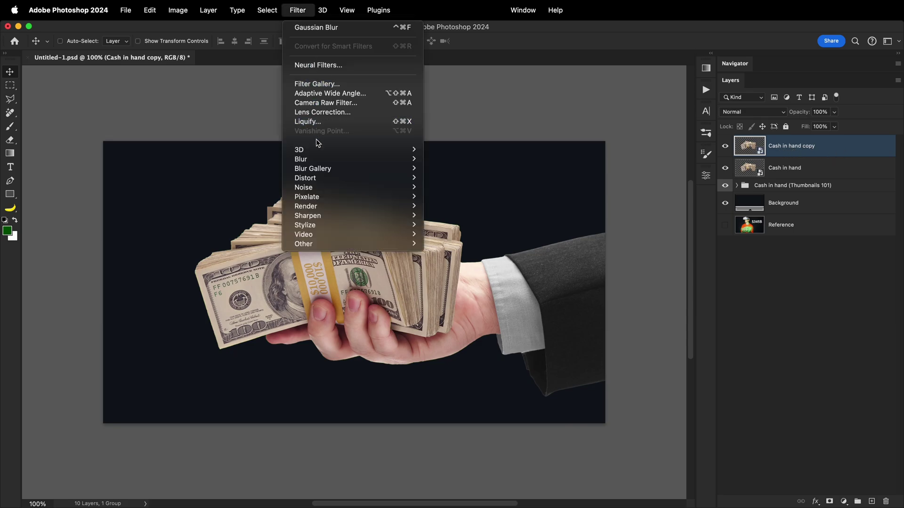
mouse_move(308, 159)
left_click(448, 196)
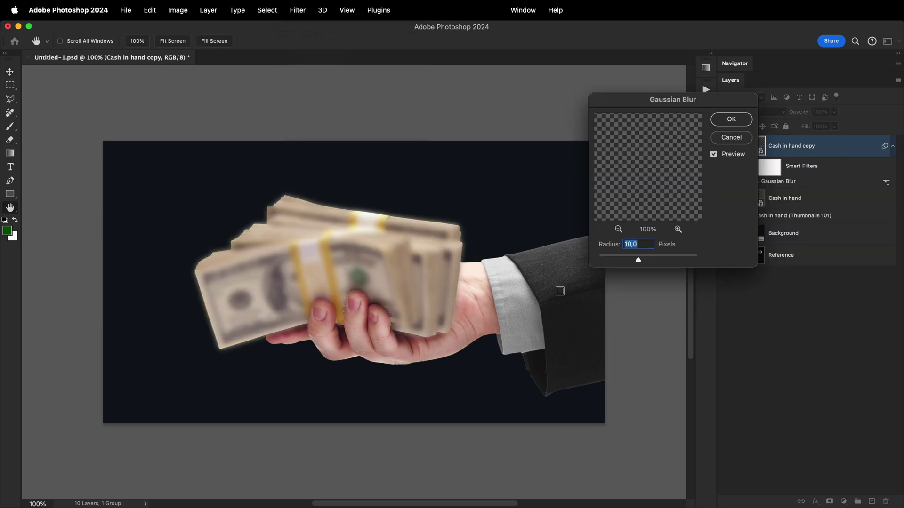
type("10")
left_click(731, 120)
left_click(736, 113)
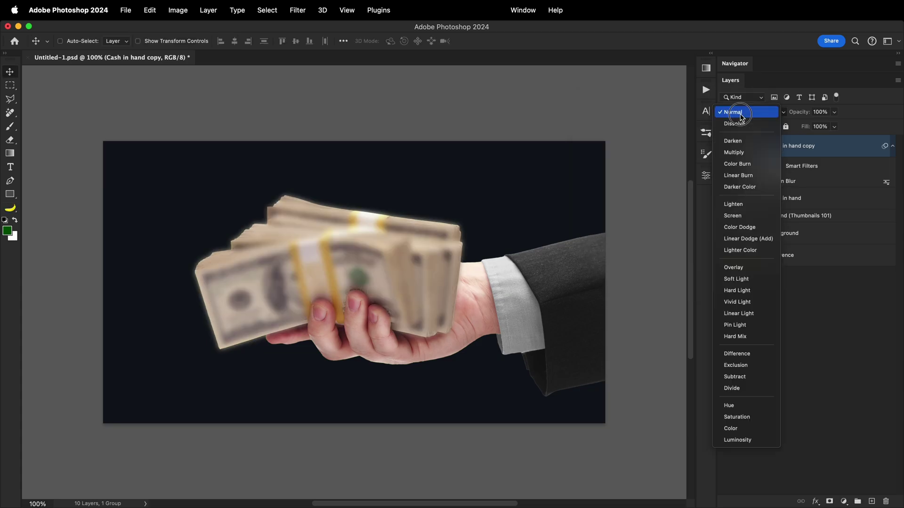
left_click(731, 218)
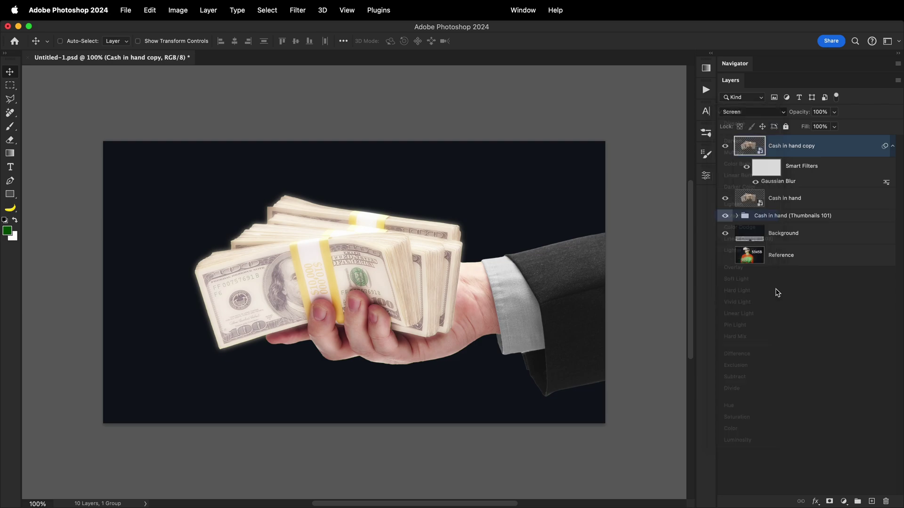
left_click(824, 113)
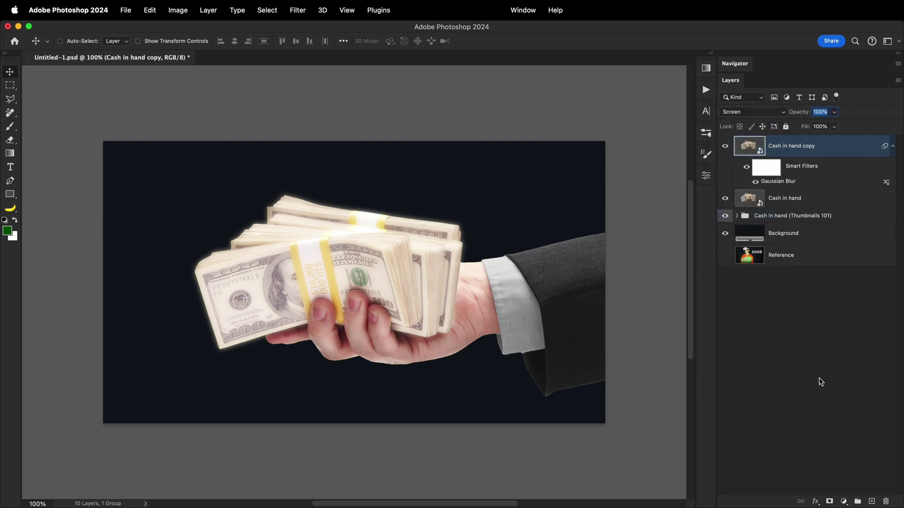
type("30")
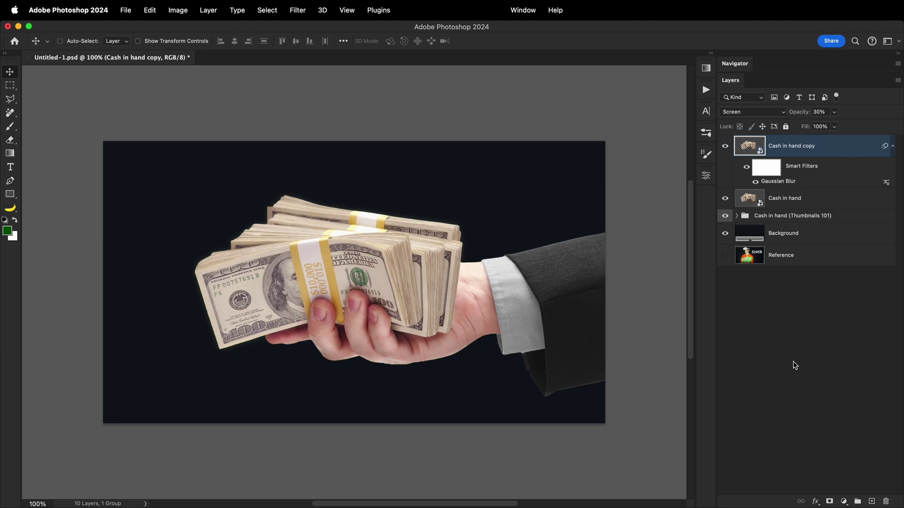
Duplicate the glow layer and raise the copies' Gaussian Blur to 50, then 100 pixels.
key("super+j")
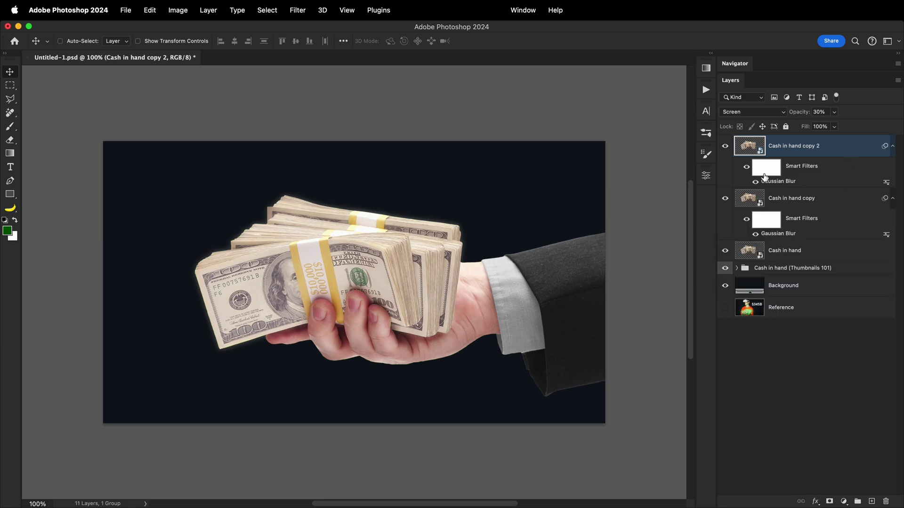
double_click(771, 183)
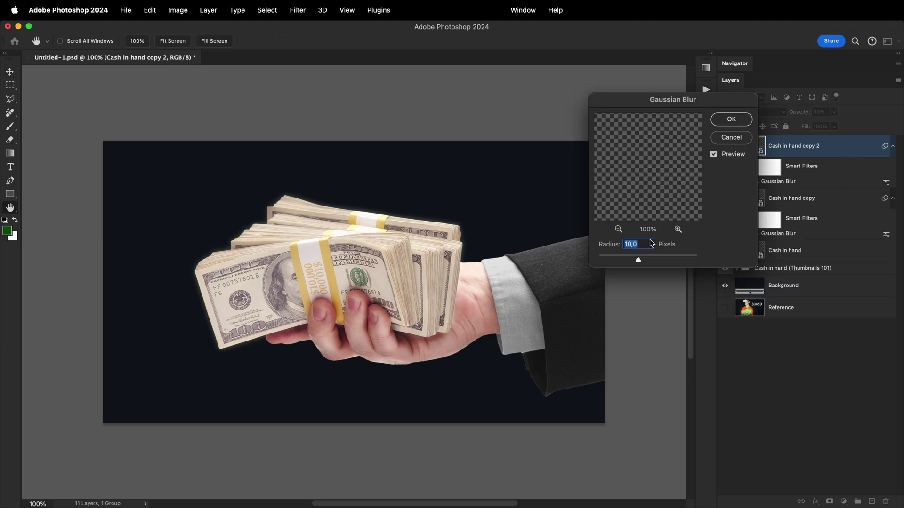
type("50")
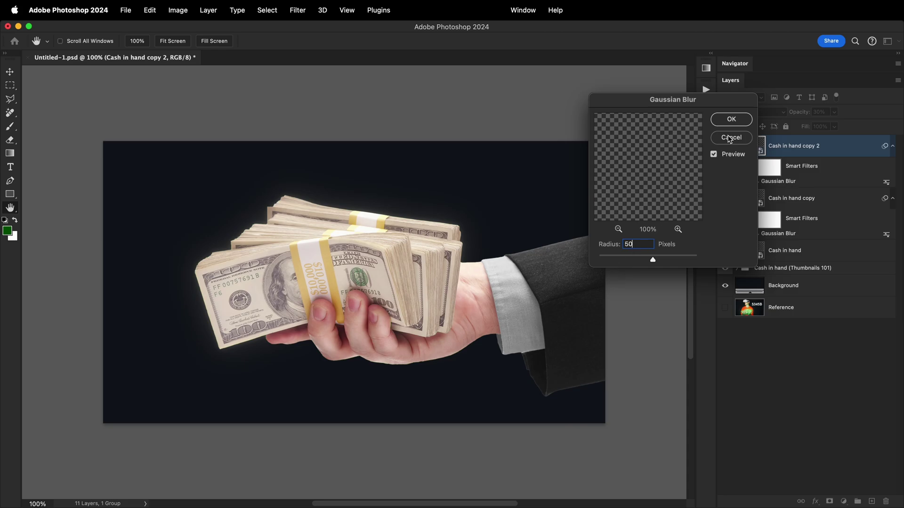
left_click(732, 121)
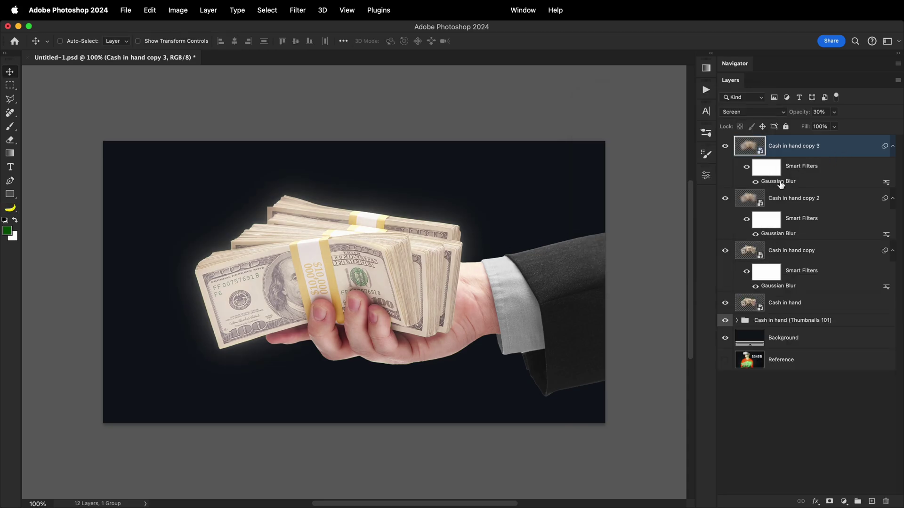
double_click(779, 183)
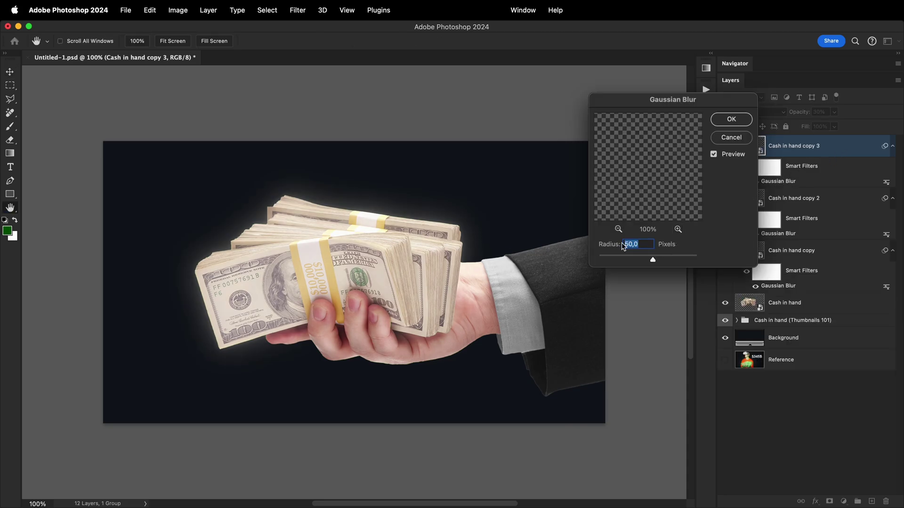
type("100")
left_click(731, 119)
Select all four cash layers and group them together.
left_click(890, 147, "alt")
left_click(816, 205, "shift")
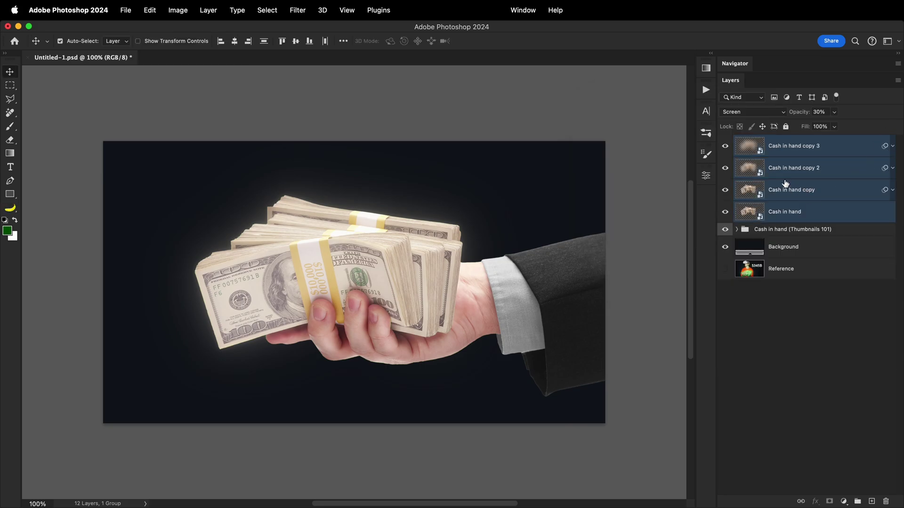
key("ctrl+g")
double_click(777, 142)
Name the group Glow, then paste the stripes and fit them to the lower canvas.
type("G")
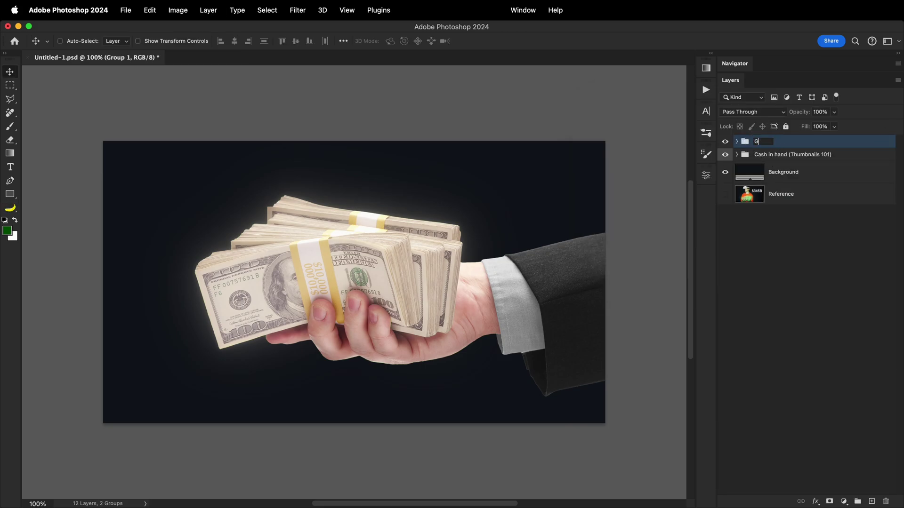
type("low")
key("Return")
key("ctrl+v")
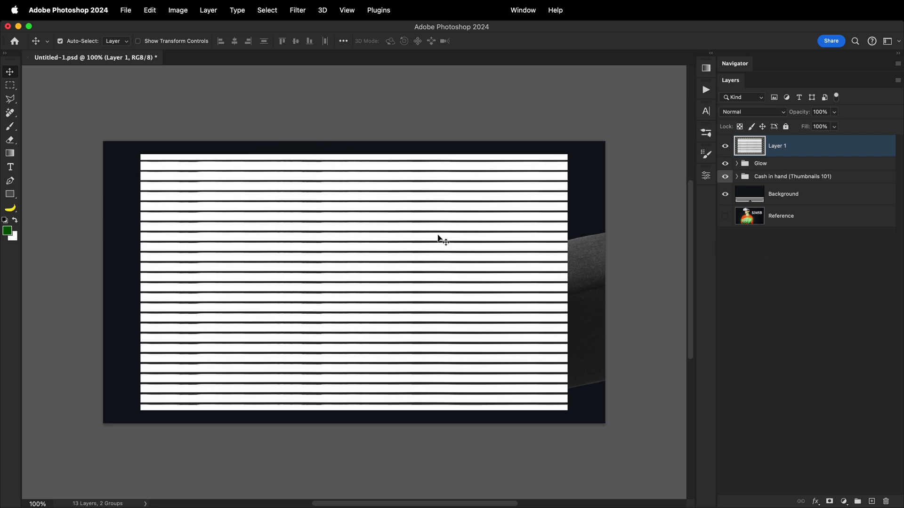
key("ctrl+t")
left_click_drag(417, 242, 418, 255)
left_click_drag(355, 167, 355, 250)
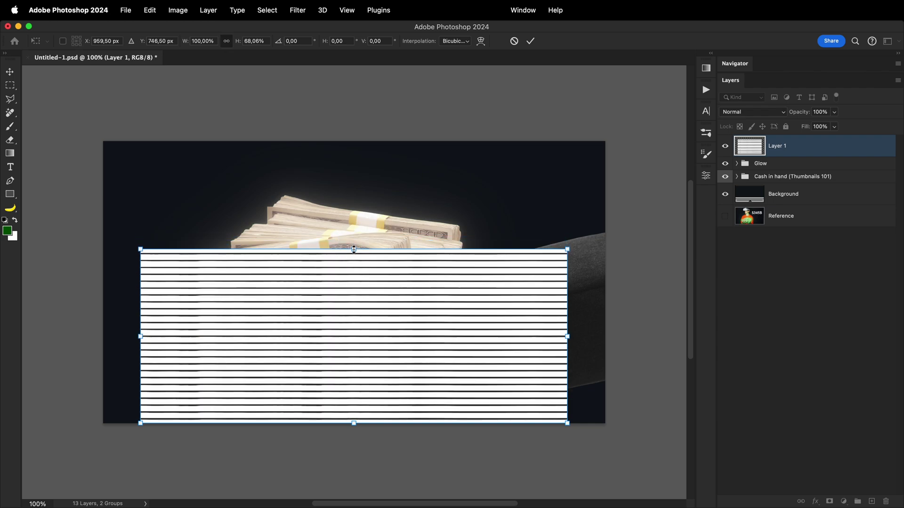
key("Return")
Duplicate the stripes to the top, merge both layers, and convert them to a Smart Object.
key("super+j")
left_click_drag(360, 325, 363, 183)
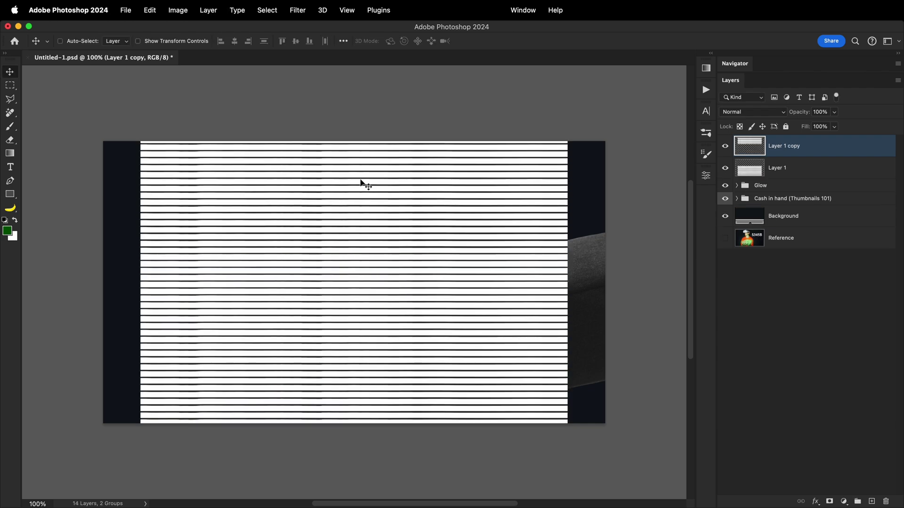
left_click(781, 171, "super")
key("super+e")
right_click(781, 146)
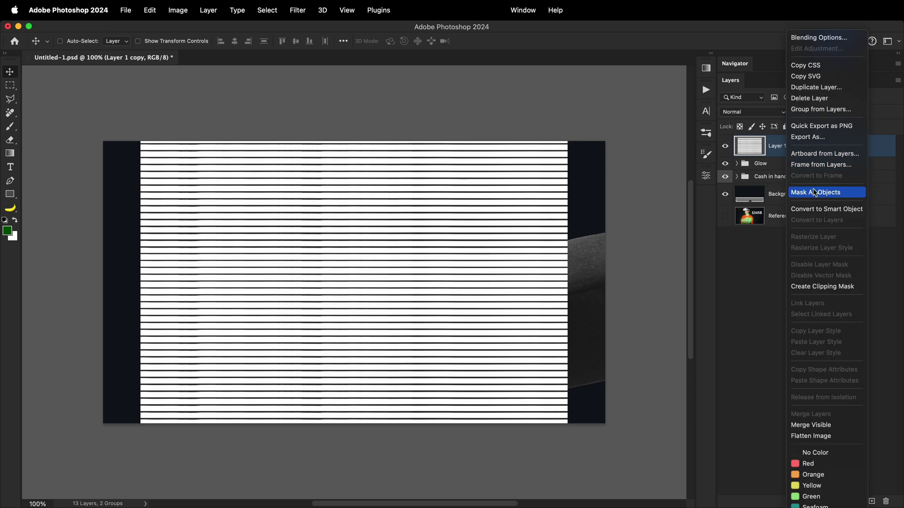
left_click(811, 210)
Set the stripes to Darken at 20% opacity and clip them to the Glow group.
left_click(755, 114)
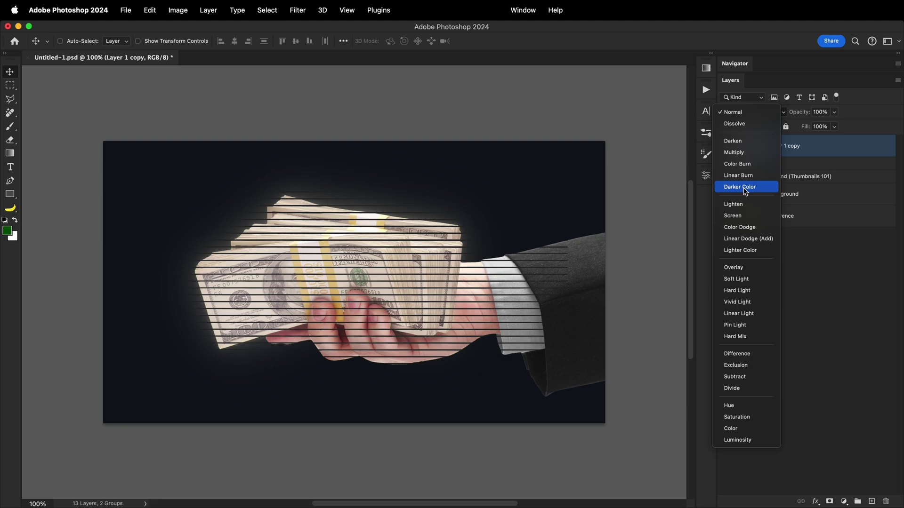
left_click(735, 141)
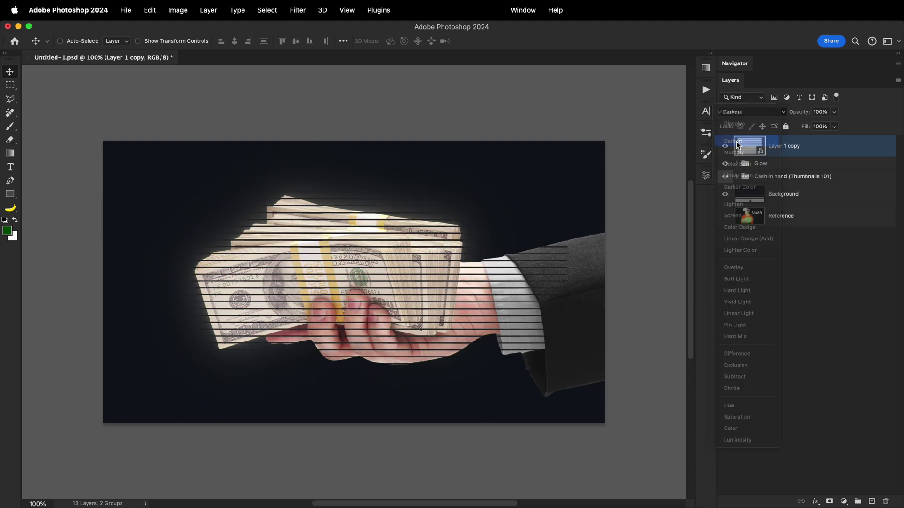
left_click(821, 111)
type("20")
key("Return")
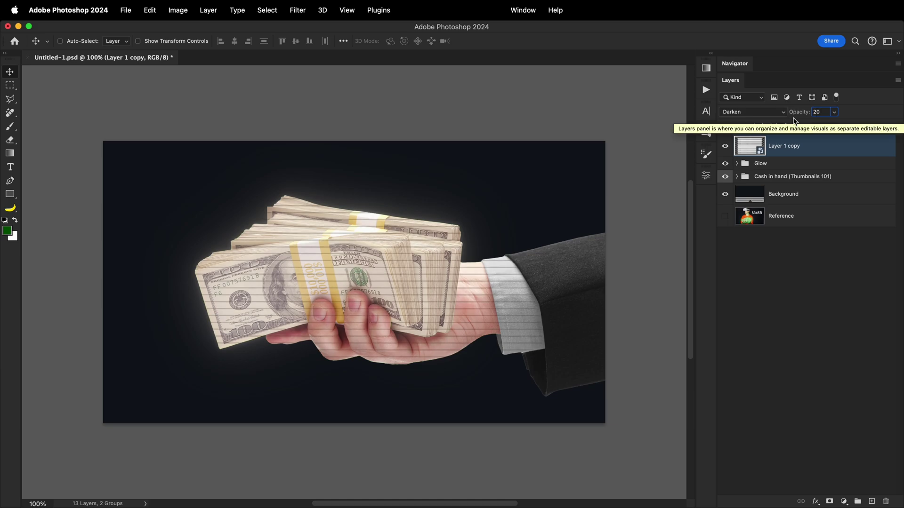
left_click(746, 155, "alt")
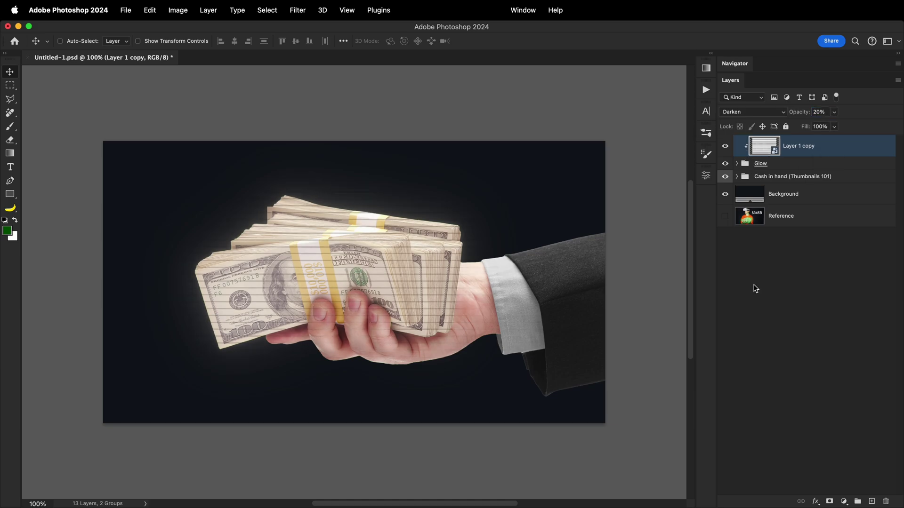
Copy the Cash color adjustment above the stripes and clip it.
left_click(736, 177)
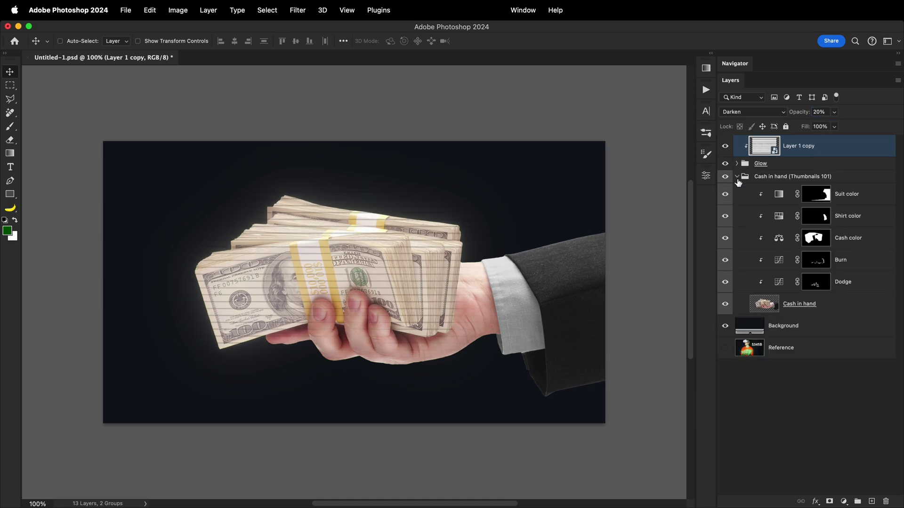
left_click(850, 239)
left_click_drag(807, 239, 825, 147)
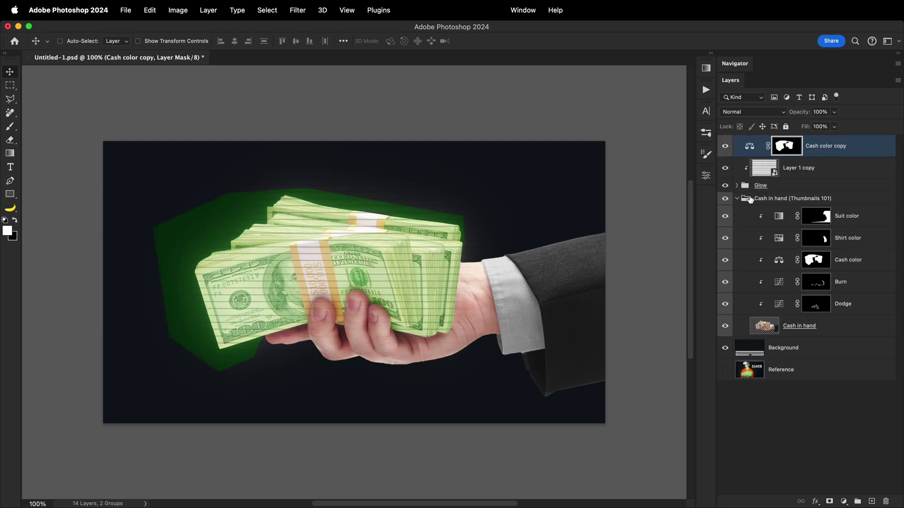
left_click(736, 199)
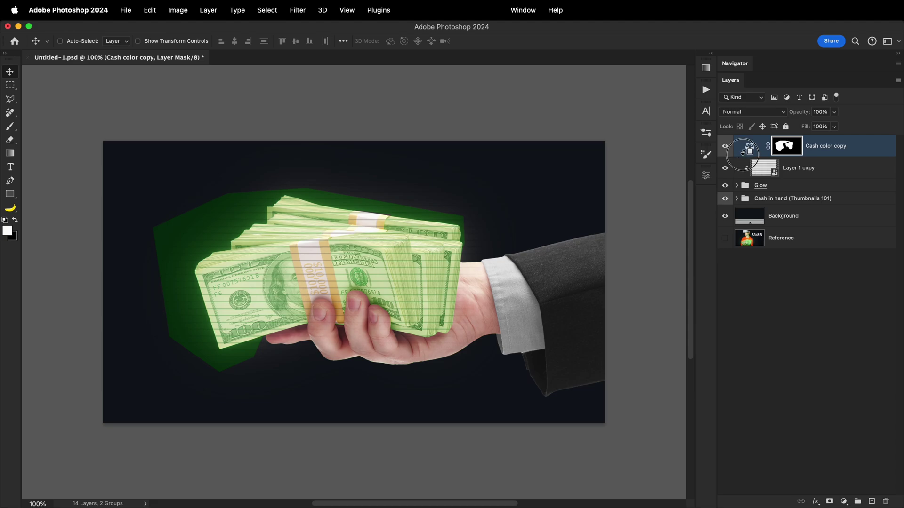
left_click(742, 158, "alt")
Raise the copy's Color Balance Highlights green to +23.
double_click(764, 146)
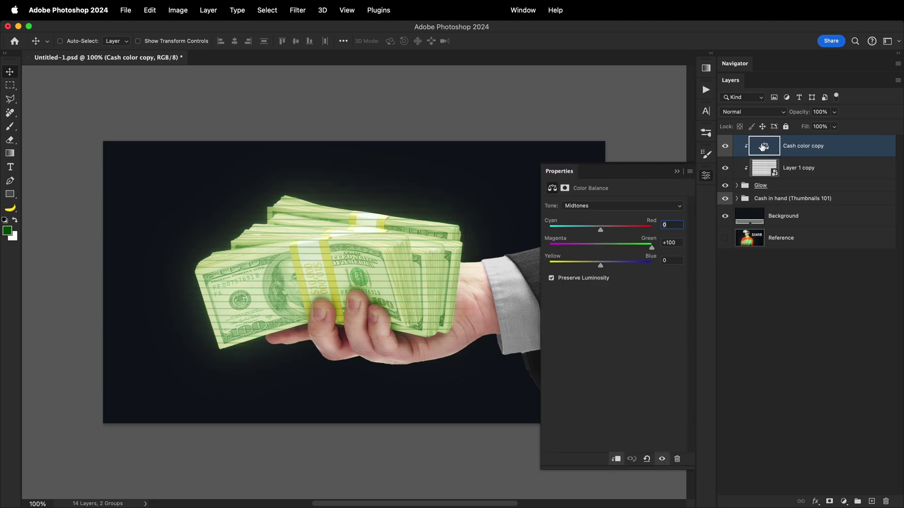
left_click(603, 206)
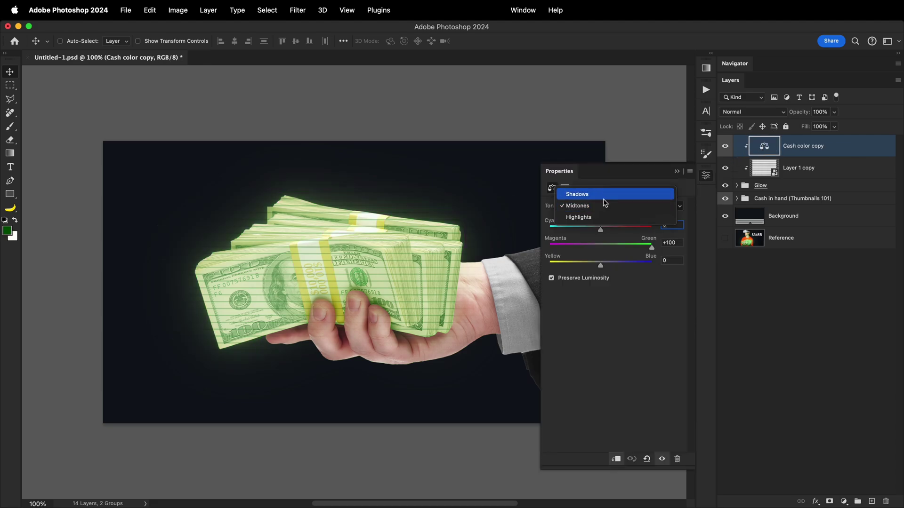
left_click(595, 216)
mouse_move(601, 247)
left_mouse_down()
mouse_move(626, 246)
mouse_move(606, 248)
left_mouse_up()
left_click(607, 206)
left_click(607, 182)
left_click(676, 173)
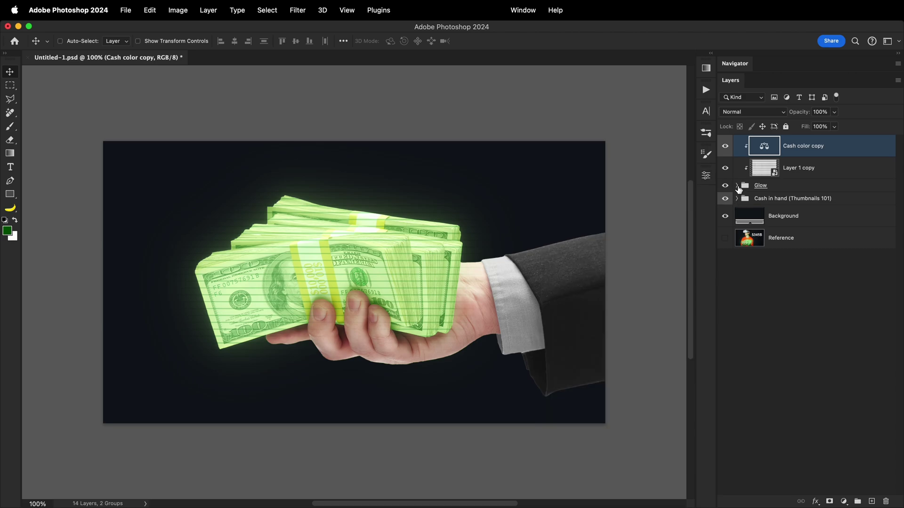
Add a Curves 1 layer clipped to Cash in hand in Glow, curved slightly down to darken the cash.
left_click(737, 186)
left_click(795, 270)
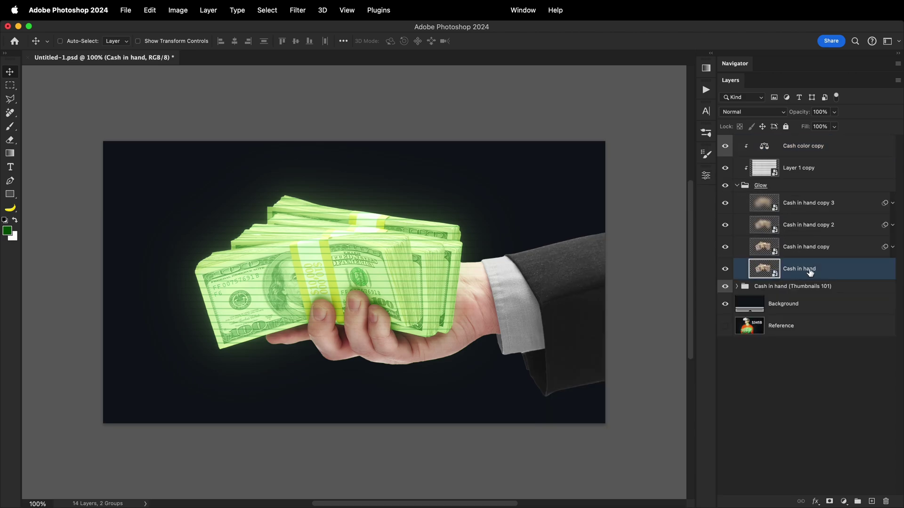
left_click(842, 502)
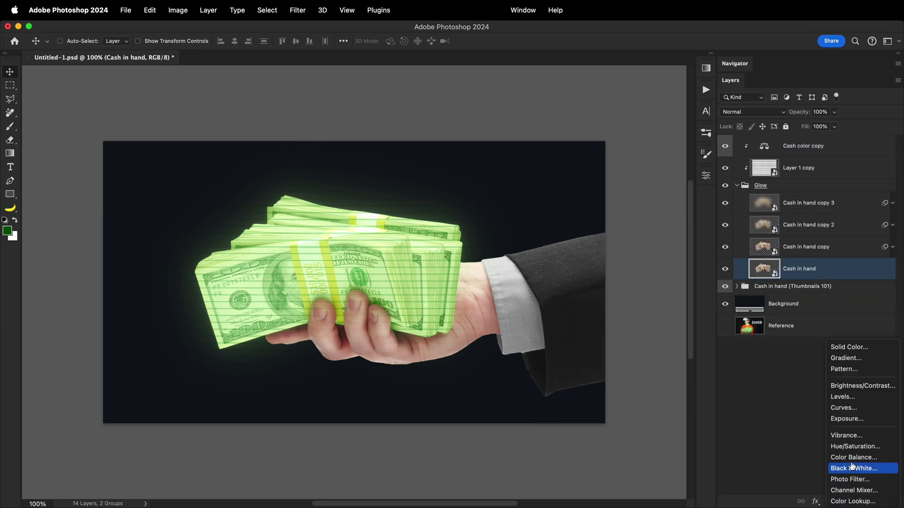
left_click(852, 408)
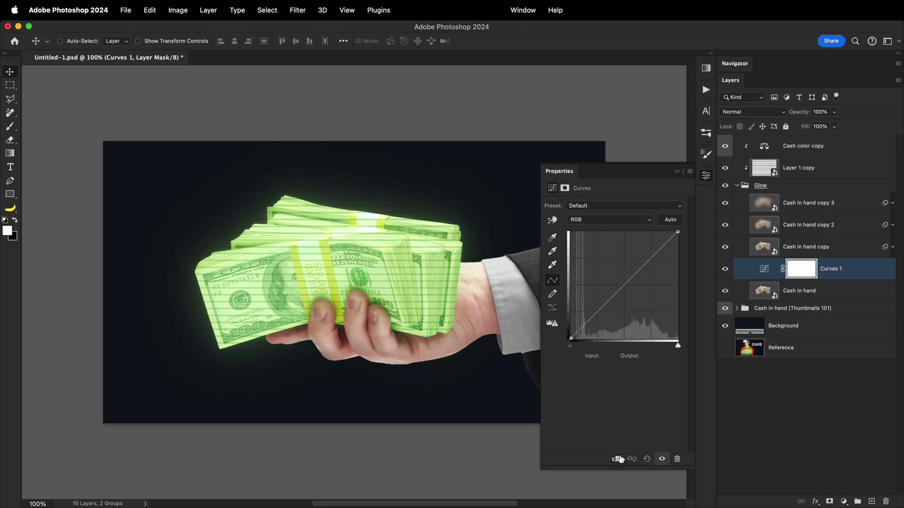
left_click(618, 459)
mouse_move(637, 271)
left_mouse_down()
mouse_move(647, 282)
mouse_move(644, 266)
left_mouse_up()
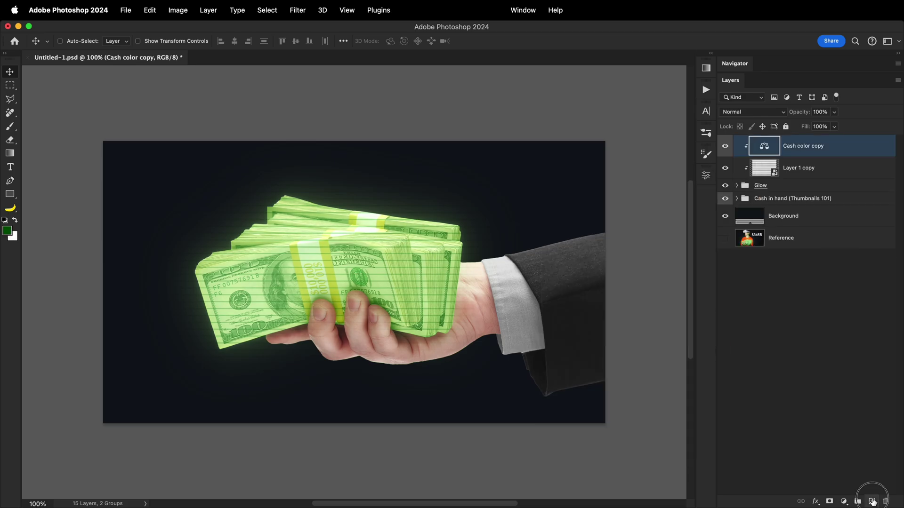
Add a new empty layer in Screen blend mode.
left_click(872, 501)
left_click(752, 113)
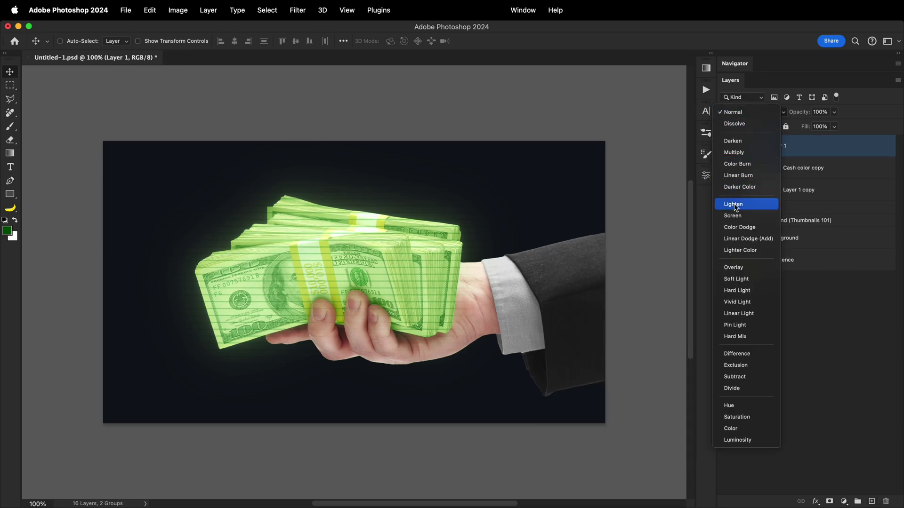
left_click(732, 216)
Paint bright green over the bills with a 318 px brush.
left_click(9, 232)
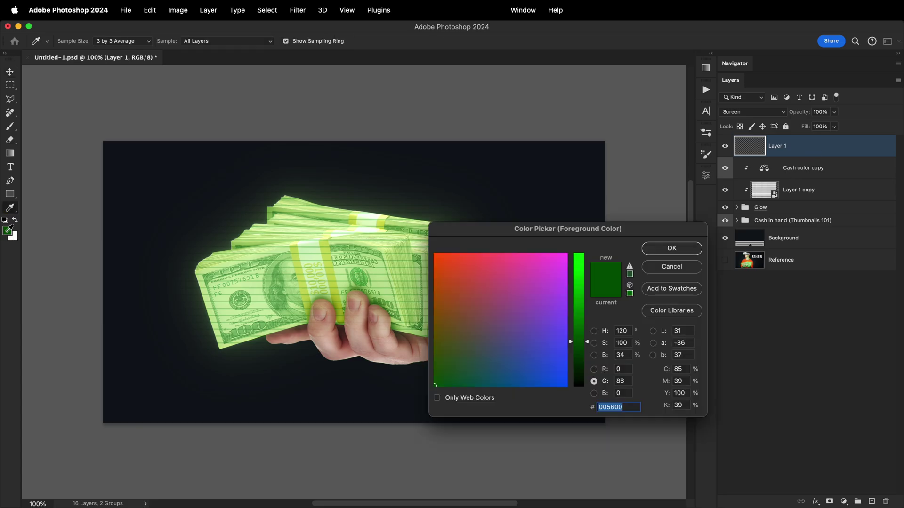
mouse_move(575, 351)
left_mouse_down()
mouse_move(583, 311)
mouse_move(582, 340)
left_mouse_up()
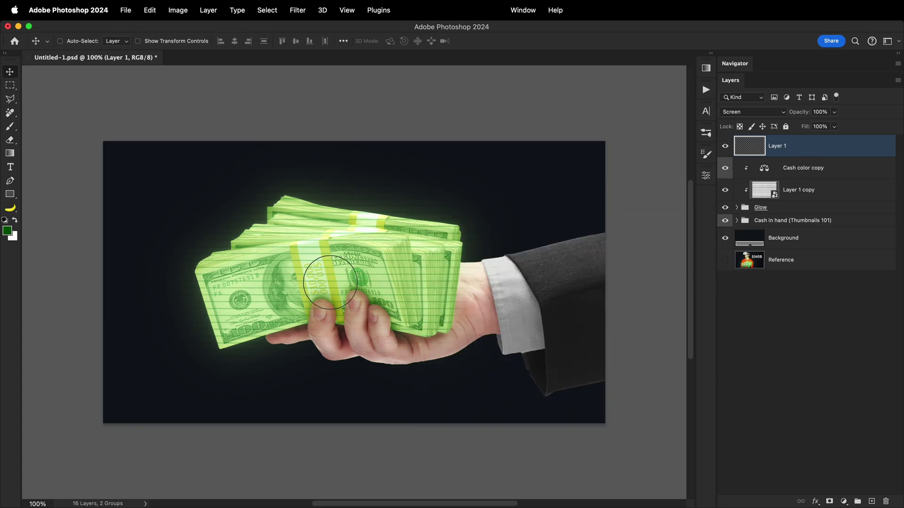
key("b")
mouse_move(414, 299)
left_mouse_down("ctrl+alt")
mouse_move(421, 297)
mouse_move(383, 313)
left_mouse_up("ctrl+alt")
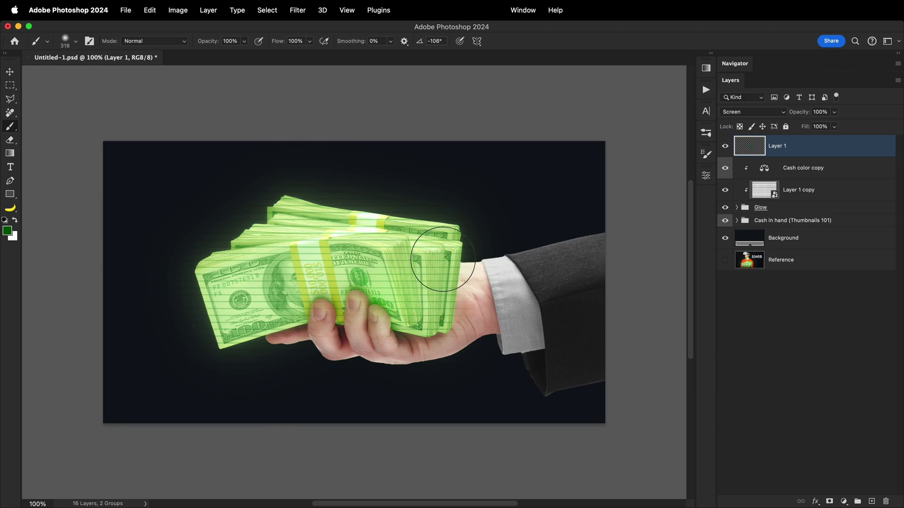
left_click(414, 313)
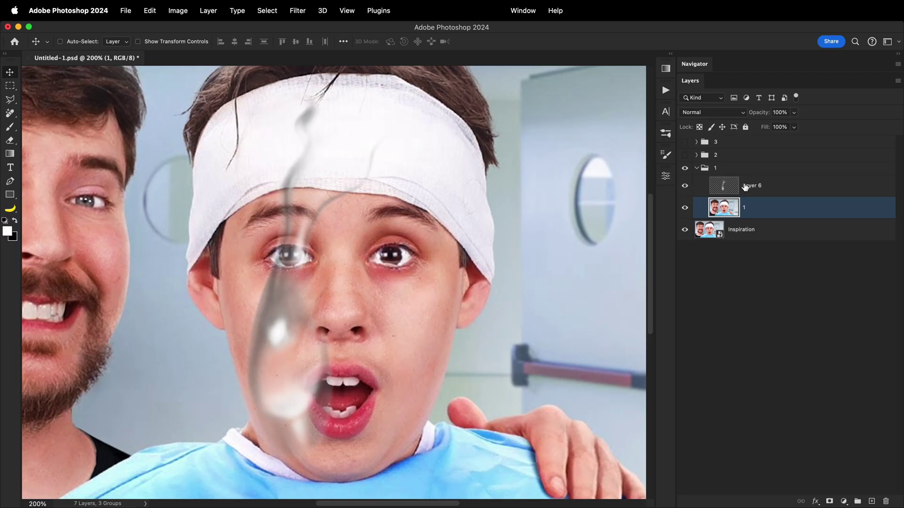
Show the Layer 6 tear, scale it to about 12%, and place it under the boy's left eye.
left_click(702, 188)
key("super+t")
left_click_drag(470, 78, 353, 256)
left_click_drag(334, 284, 263, 291)
key("Return")
Blend the tear with Linear Dodge (Add) and darken it with a clipped Curves layer.
left_click(692, 115)
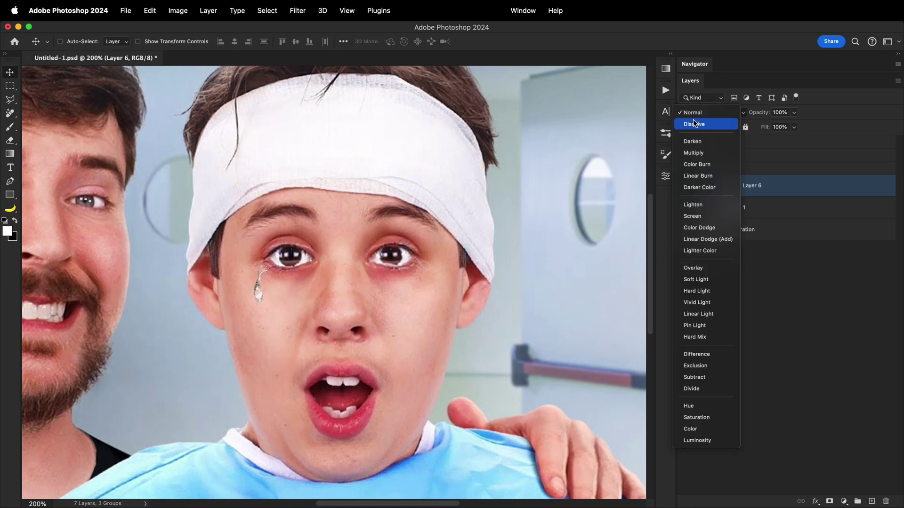
left_click(702, 239)
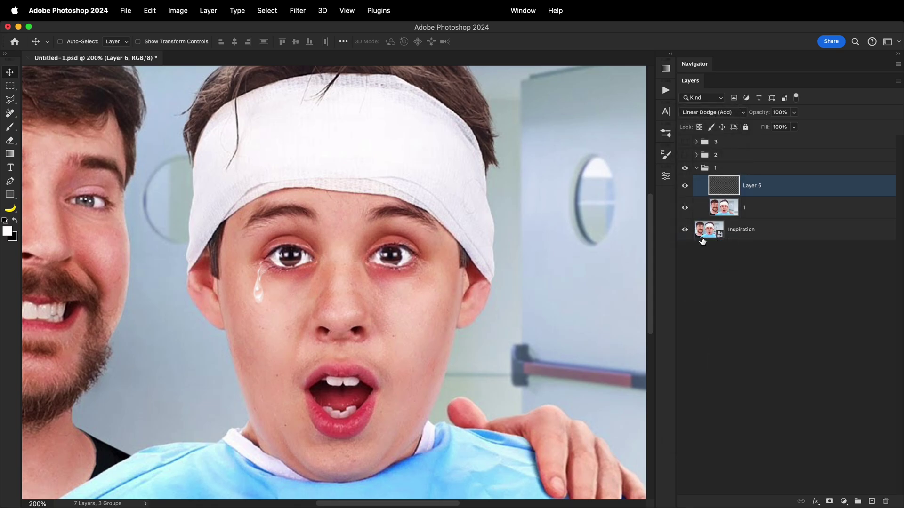
key("super+m")
mouse_move(638, 233)
left_mouse_down()
mouse_move(652, 325)
mouse_move(654, 313)
left_mouse_up()
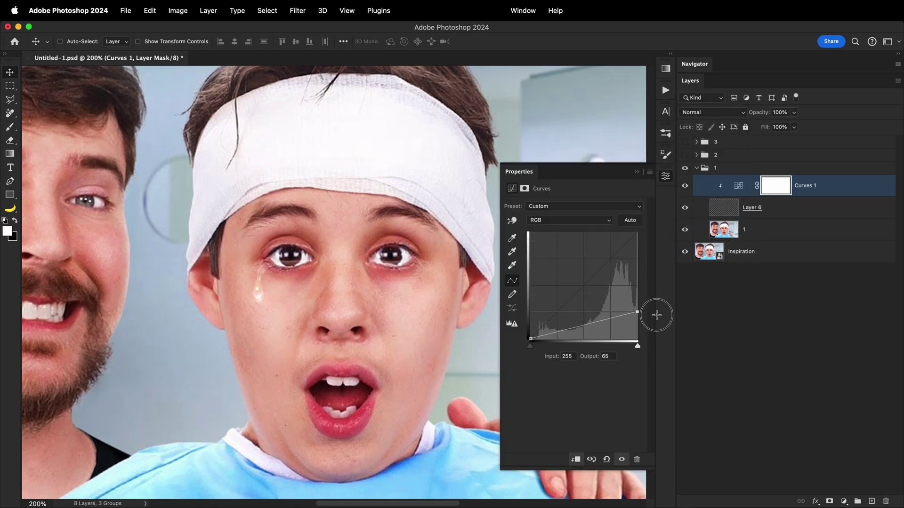
left_click_drag(529, 346, 567, 349)
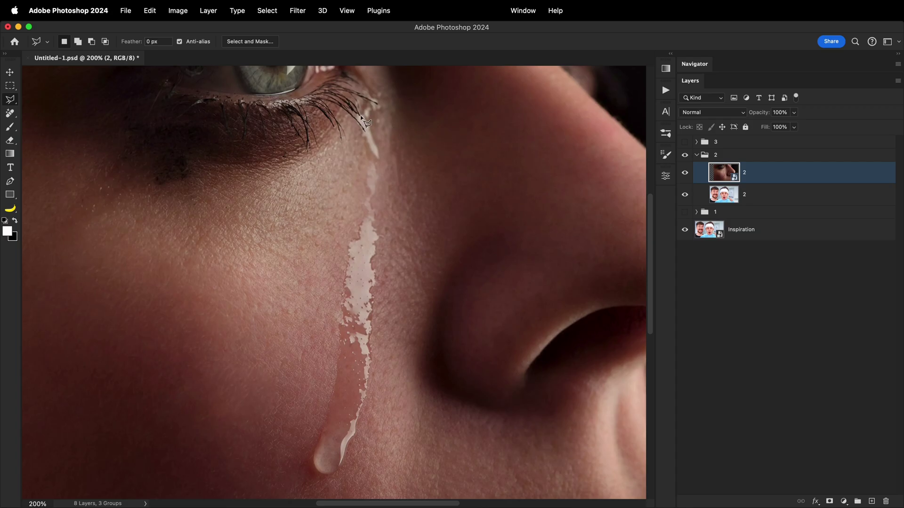
Copy the lassoed tear to its own layer, hide the close-up, and fit the tear onto the cheek.
mouse_move(363, 116)
left_mouse_down()
mouse_move(309, 442)
mouse_move(308, 467)
mouse_move(326, 479)
mouse_move(343, 471)
mouse_move(362, 430)
mouse_move(384, 341)
mouse_move(382, 245)
mouse_move(396, 164)
mouse_move(390, 126)
mouse_move(365, 119)
left_mouse_up()
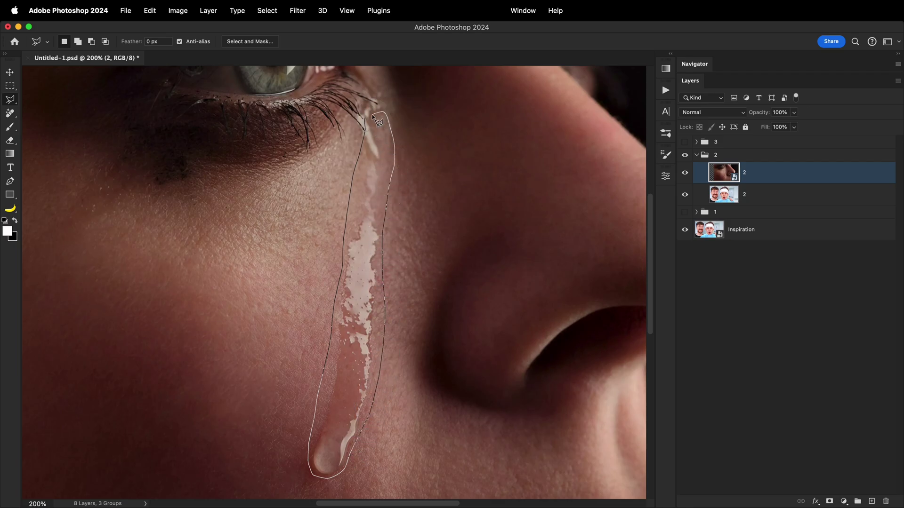
key("super+j")
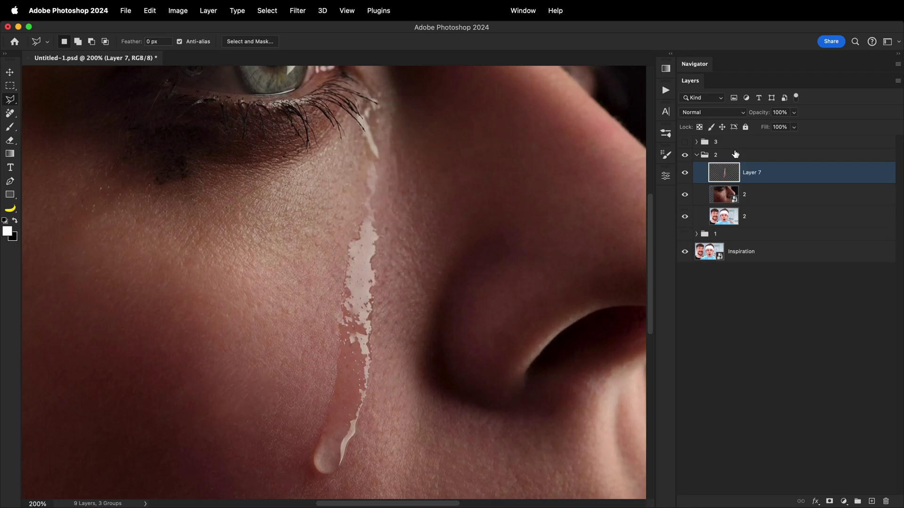
left_click(685, 194)
key("super+t")
left_click_drag(410, 100, 379, 240)
left_click_drag(350, 270, 304, 292)
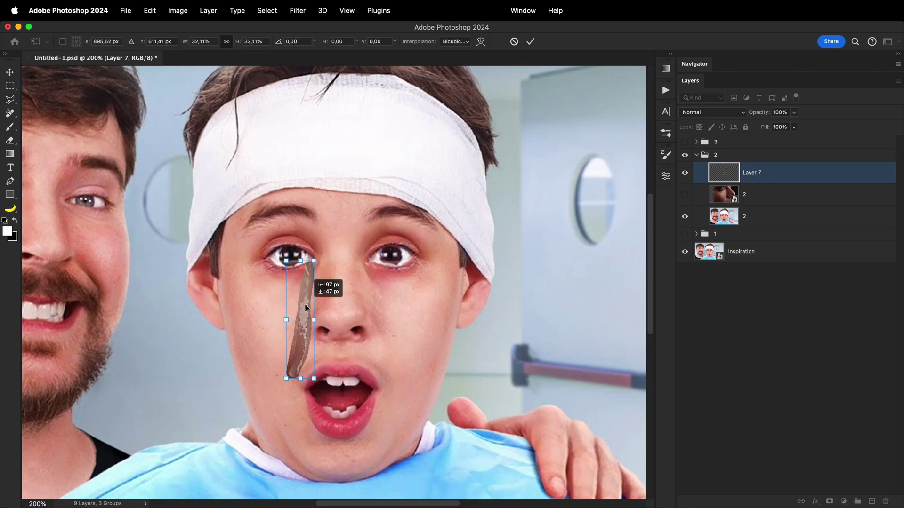
left_click_drag(344, 273, 341, 277)
key("Return")
Auto-blend the tear and boy's photo layers using Stack Images.
left_click(747, 222, "super")
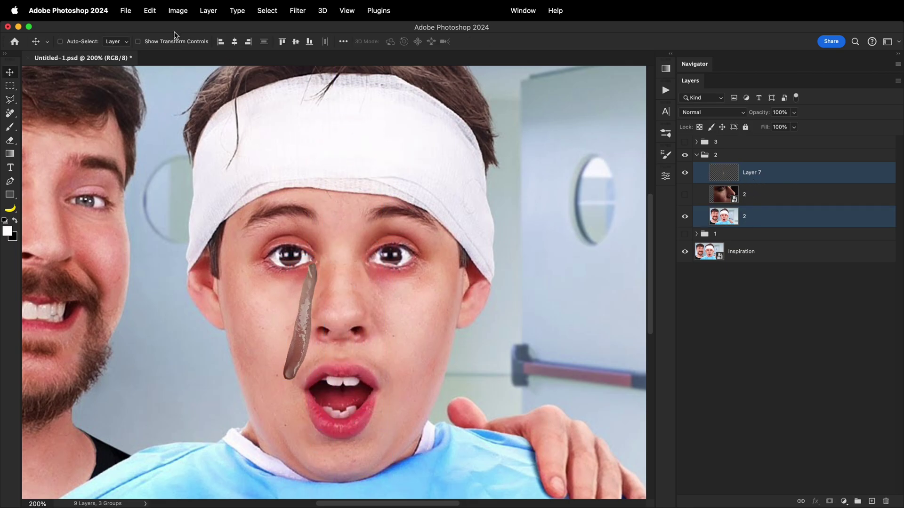
left_click(150, 11)
left_click(184, 292)
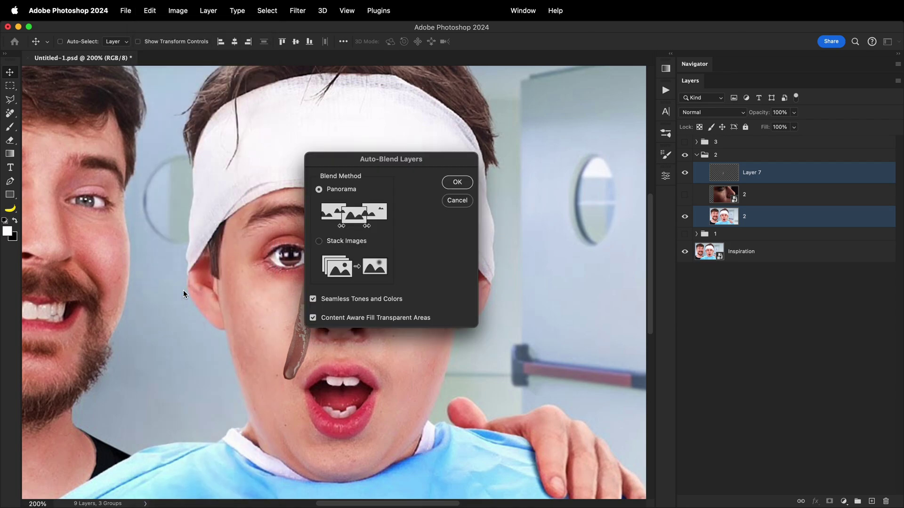
left_click(333, 244)
left_click(457, 182)
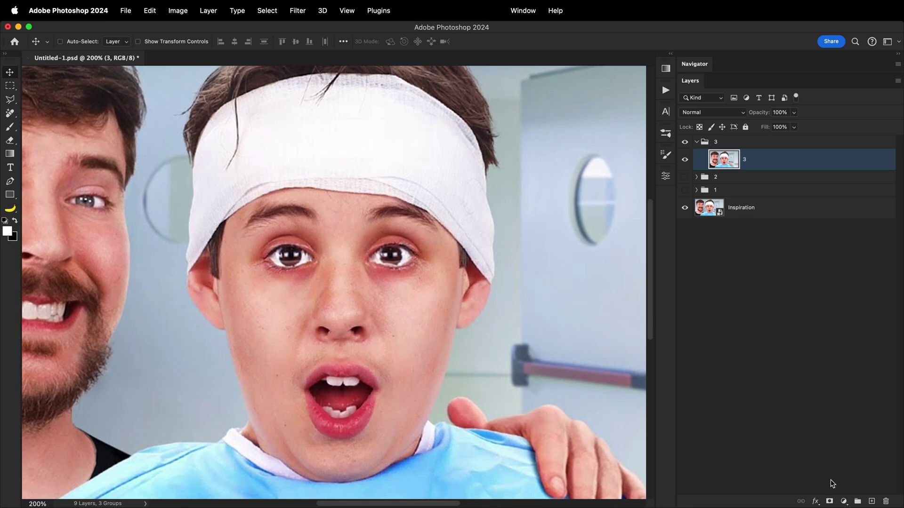
Paint a white teardrop below the eye on a new Layer 8 and set its fill to 0%.
left_click(871, 501)
key("b")
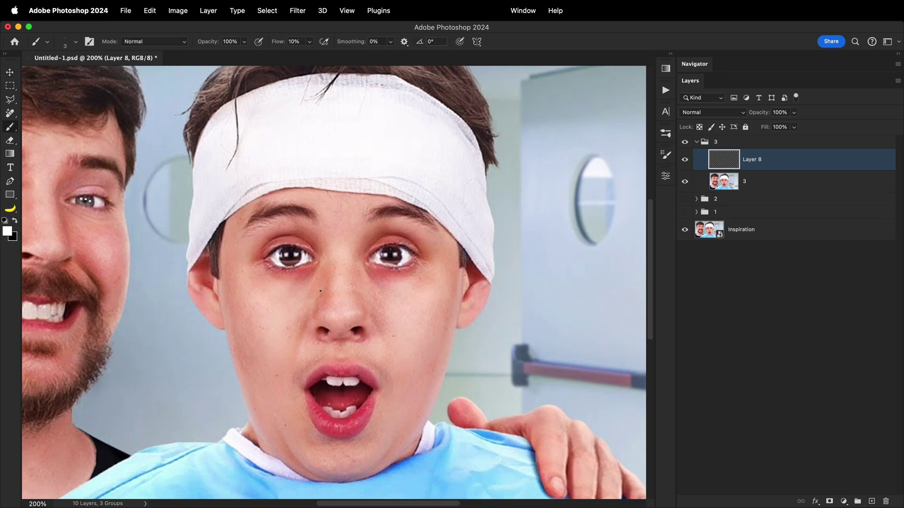
scroll(301, 305, "up", 3)
key("bracketleft")
key("bracketleft")
key("bracketleft")
key("bracketleft")
left_click_drag(301, 303, 300, 310)
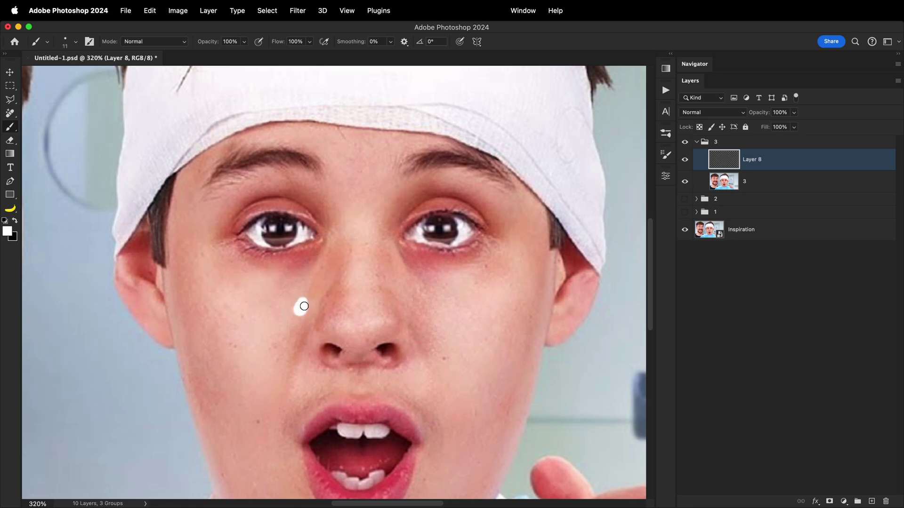
mouse_move(767, 129)
left_mouse_down()
mouse_move(729, 135)
mouse_move(730, 151)
left_mouse_up()
Give the teardrop a dark red Drop Shadow.
double_click(808, 168)
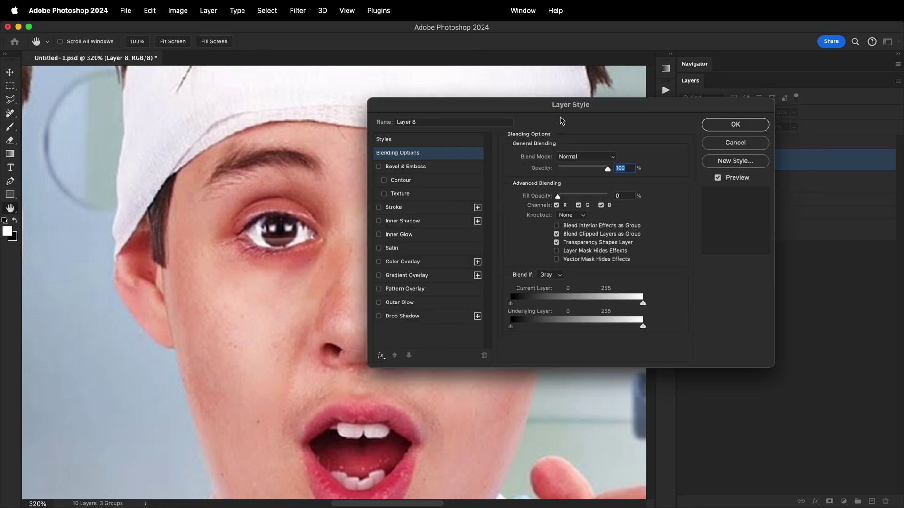
left_click(410, 316)
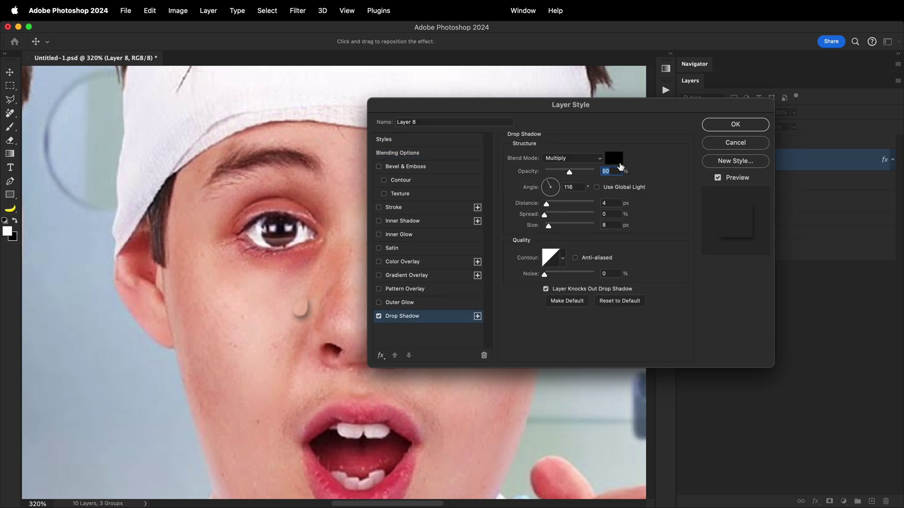
left_click(620, 164)
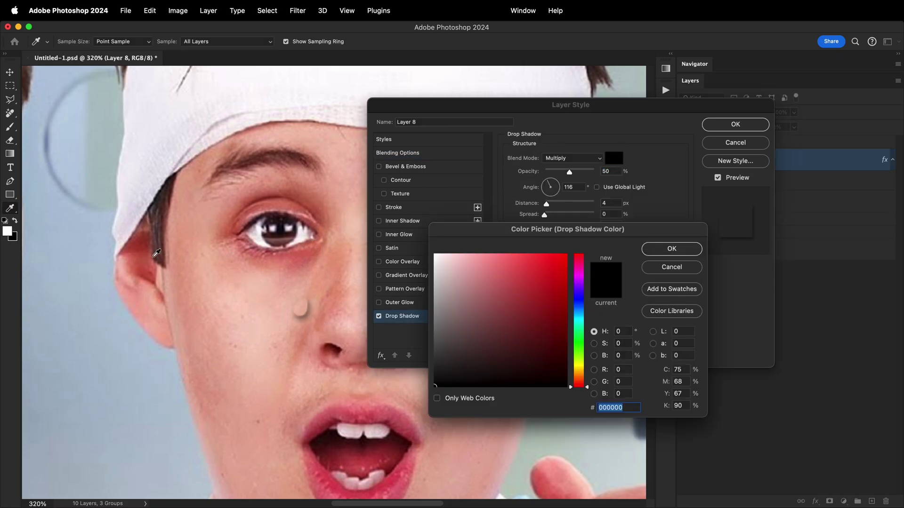
left_click(146, 243)
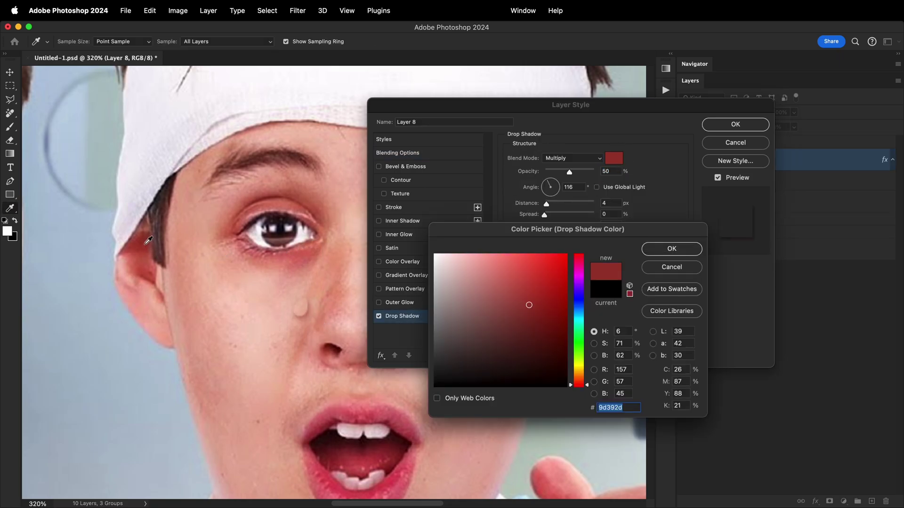
left_click(671, 249)
Add a Bevel & Emboss with direction Down, shadow opacity 0, Size 8 and Soften 7.
left_click(423, 165)
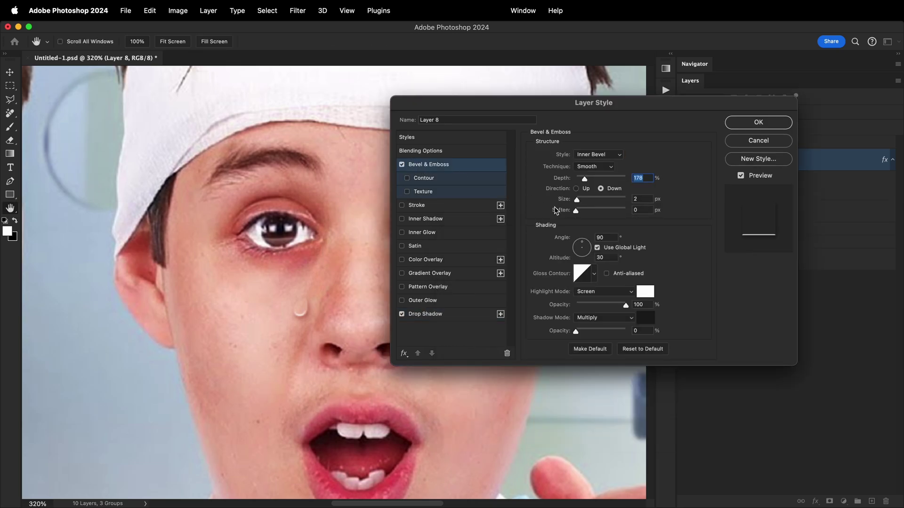
left_click_drag(587, 328, 540, 329)
left_click_drag(626, 307, 629, 306)
left_click(577, 189)
left_click(613, 189)
left_click(576, 189)
left_click(602, 189)
left_click_drag(576, 199, 580, 200)
mouse_move(577, 211)
left_mouse_down()
mouse_move(598, 213)
mouse_move(588, 213)
left_mouse_up()
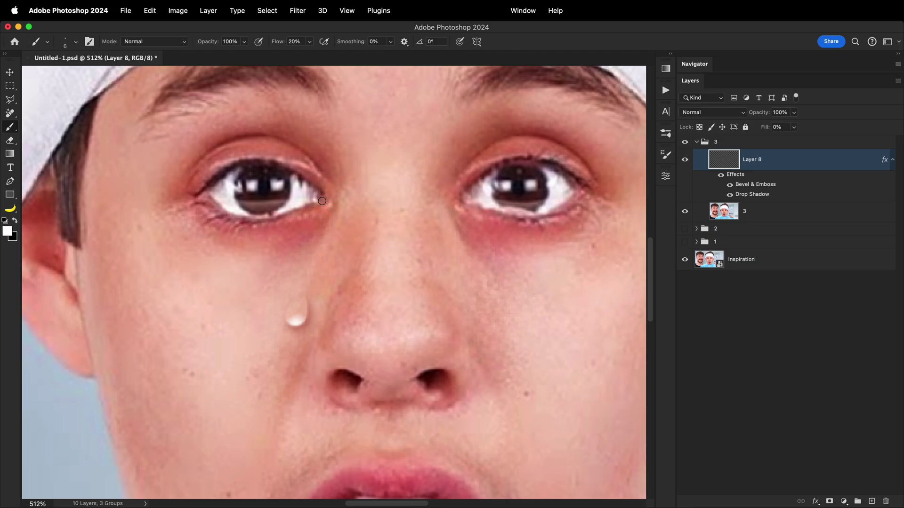
Paint a faint tear streak on Layer 8 from the eye's inner corner to the droplet.
left_click_drag(322, 201, 298, 303)
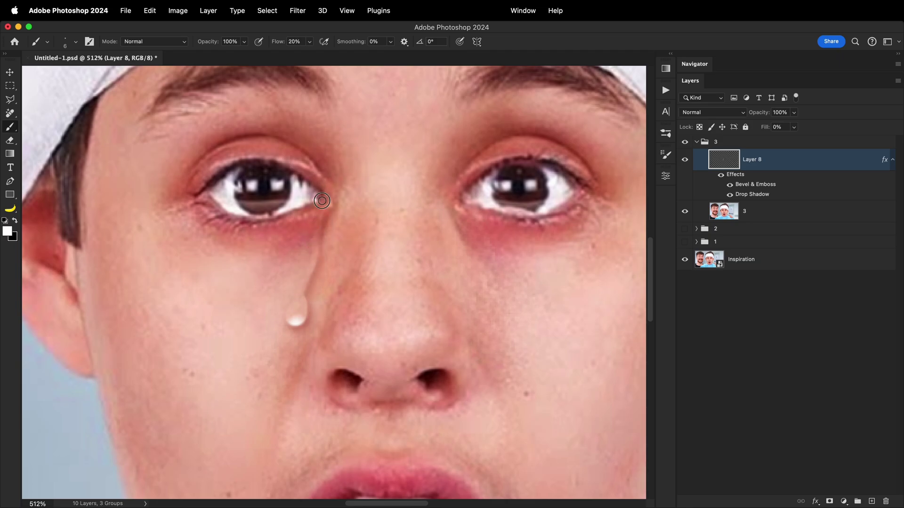
left_click_drag(322, 201, 298, 303)
scroll(321, 235, "down", 3)
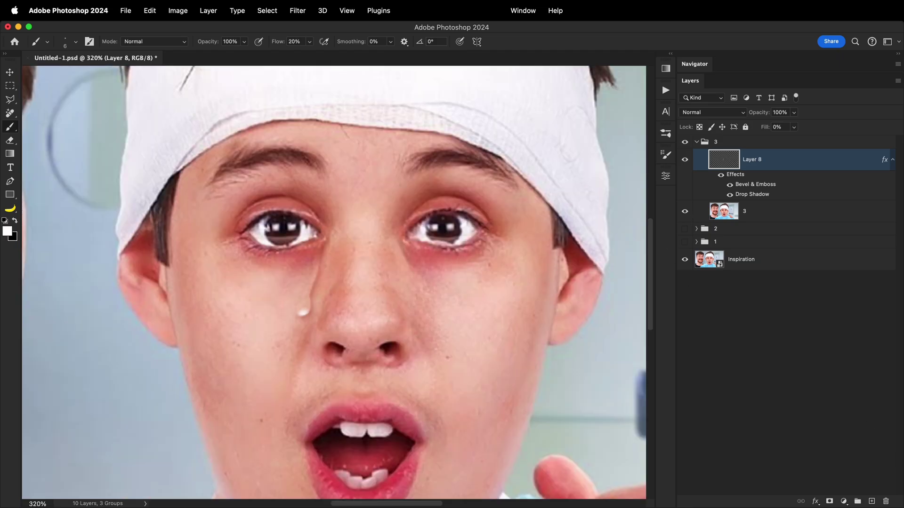
Add Layer 9 for highlights and set the brush to 5% flow at size 8.
left_click(872, 501)
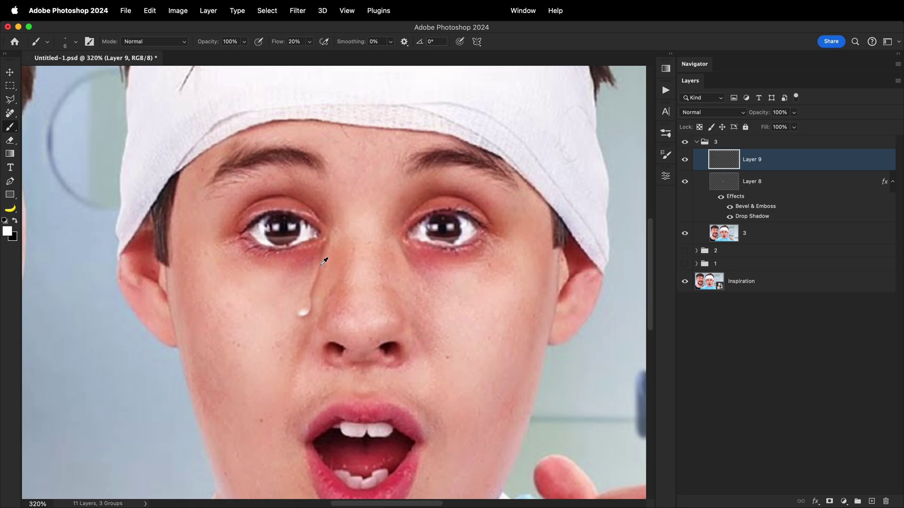
scroll(325, 249, "up", 3)
key("bracketleft")
key("bracketleft")
key("shift+0")
key("shift+5")
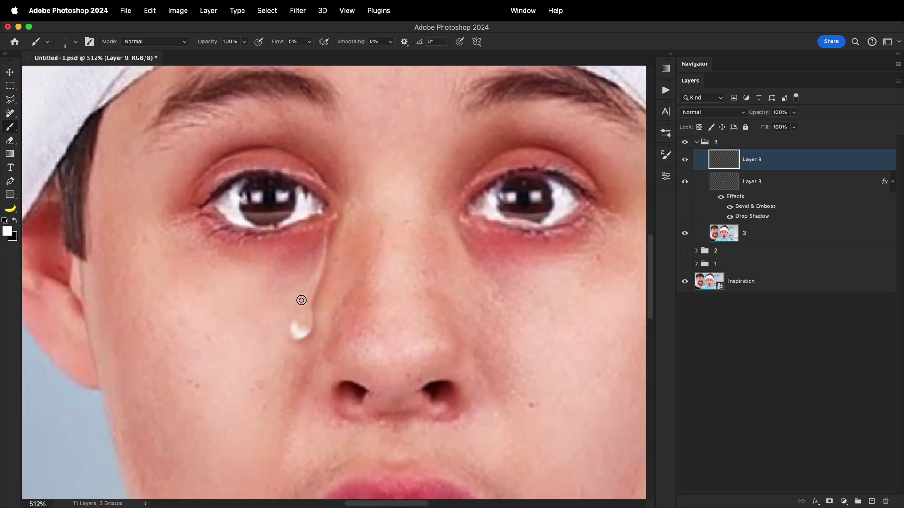
key("bracketright")
key("bracketright")
key("bracketright")
key("bracketright")
scroll(321, 316, "down", 4)
Toggle Layer 9's visibility to compare the tear, leaving it visible.
left_click(684, 160)
left_click(683, 159)
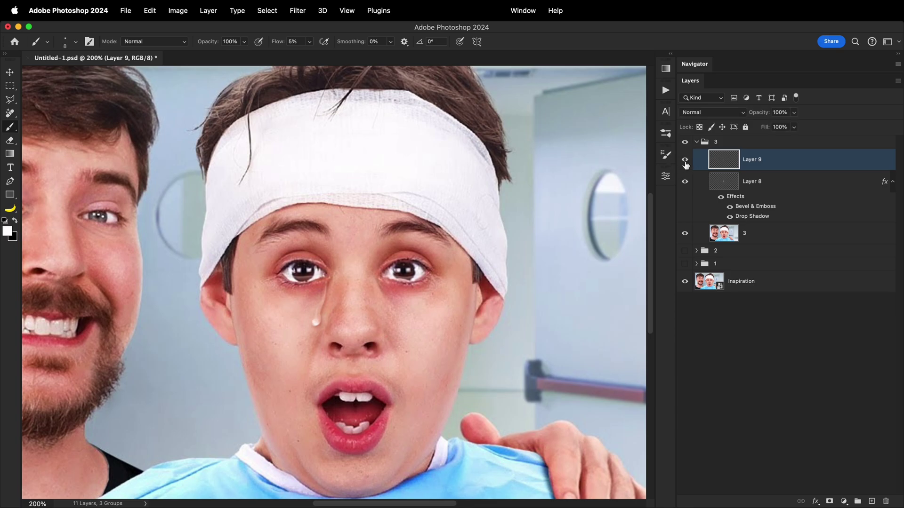
left_click(682, 161)
left_click(683, 160)
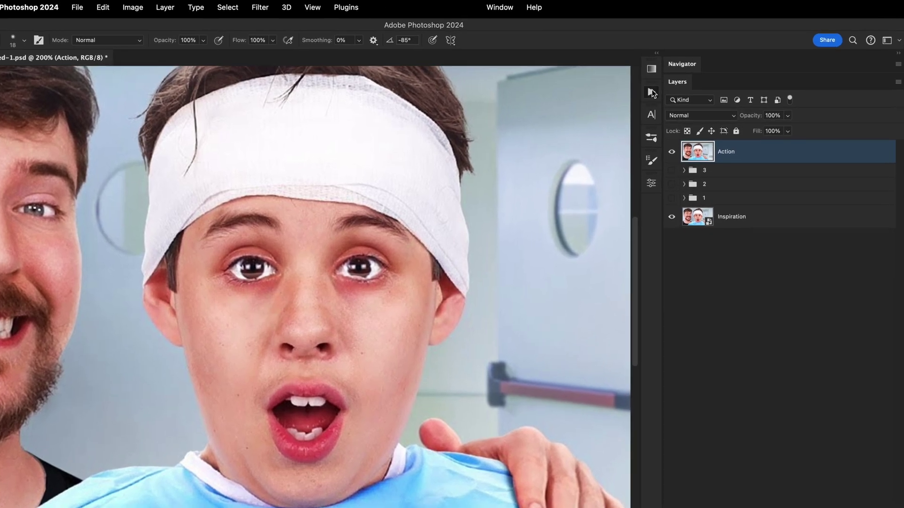
Run the Thumbnails Plus > Tears action and expand the resulting Tears group.
left_click(666, 90)
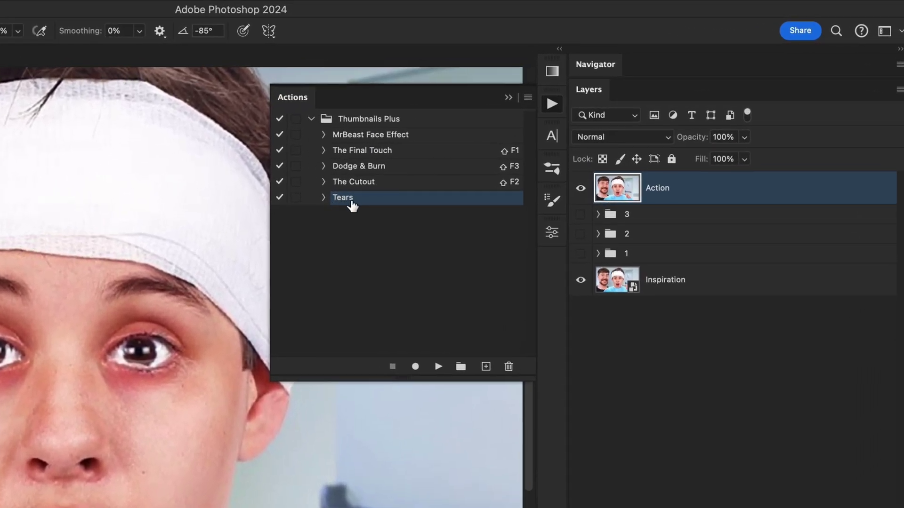
left_click(438, 367)
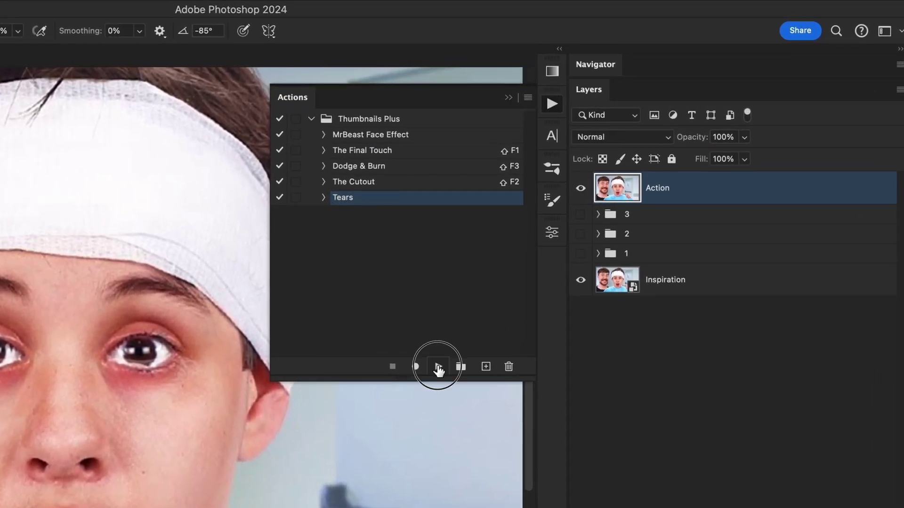
left_click(511, 98)
left_click(598, 182)
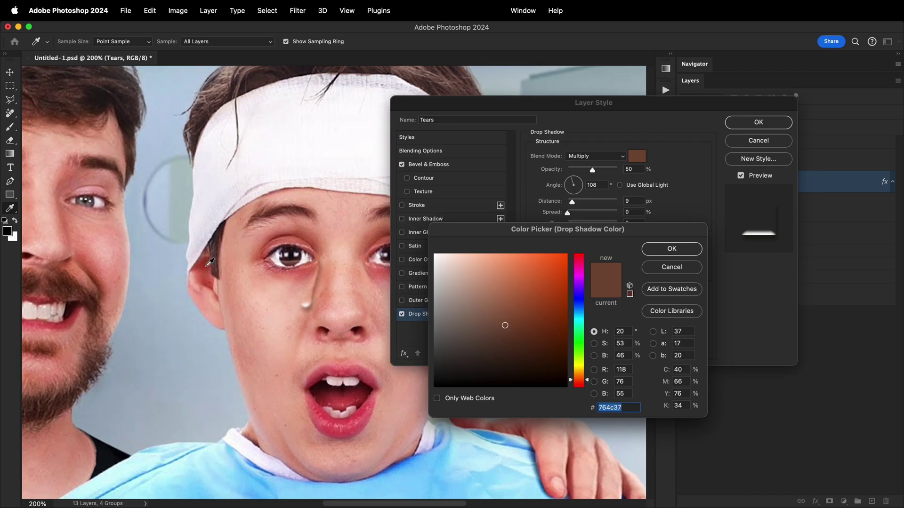
Make the tear's drop shadow red, adjust the bevel angle, and brush a streak below the eye.
left_click(210, 262)
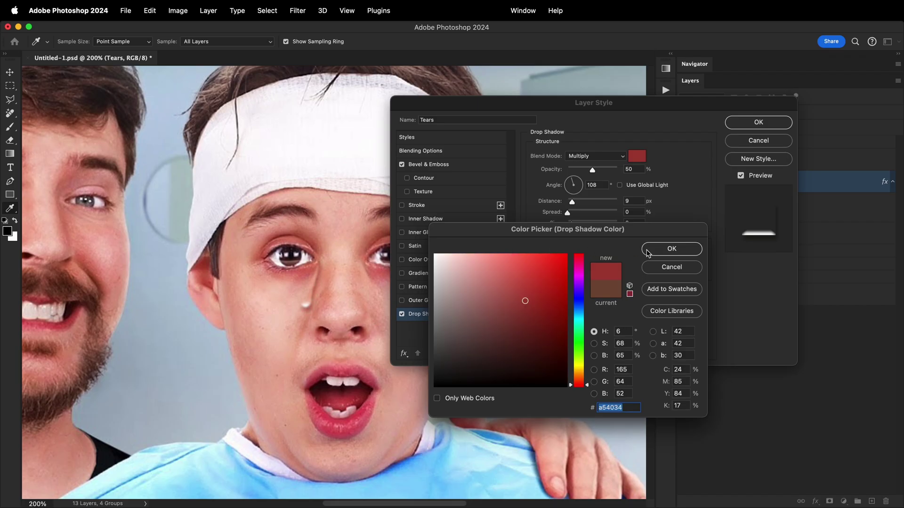
left_click(672, 249)
left_click(429, 164)
left_click_drag(581, 247, 582, 255)
key("Return")
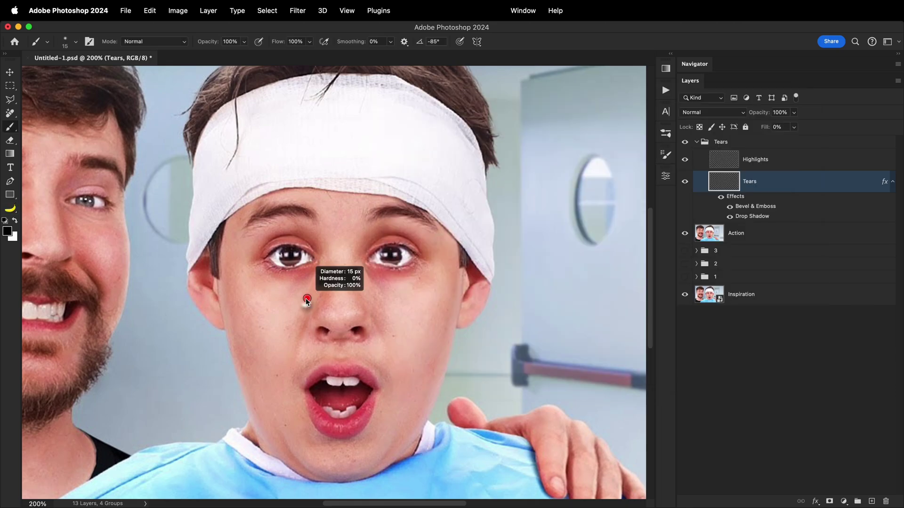
left_click_drag(310, 285, 314, 259)
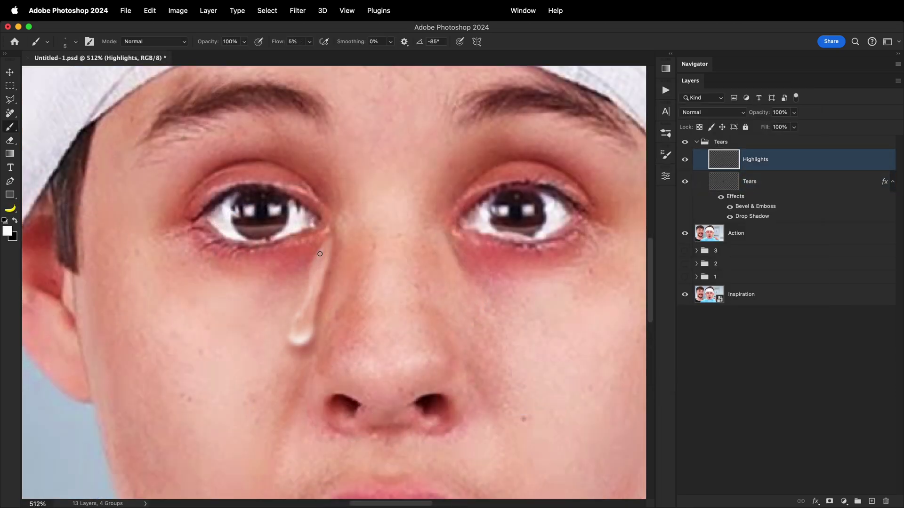